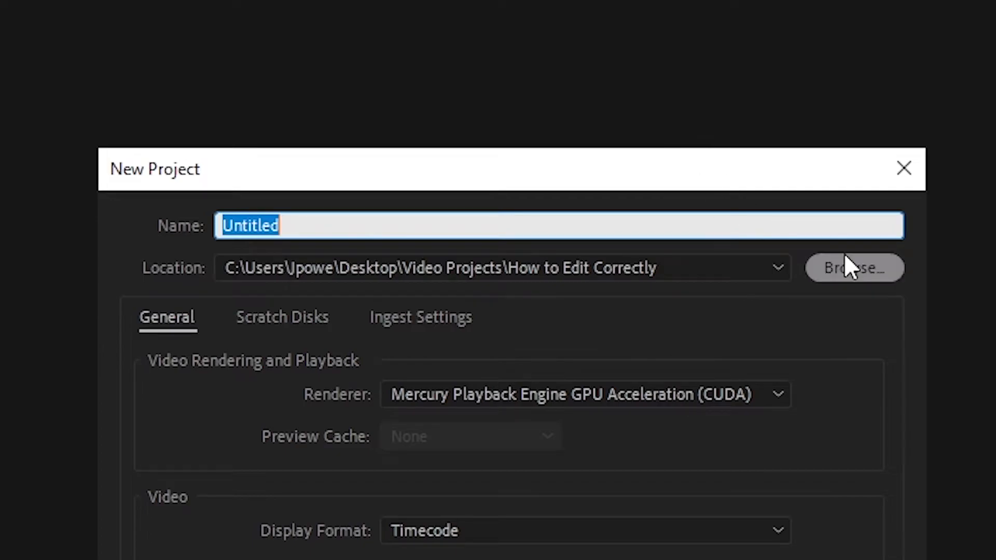
Create a project named "How to Edit Correctly" in the folder of the same name, keeping the Mercury Playback Engine GPU Acceleration (CUDA) renderer
click(849, 267)
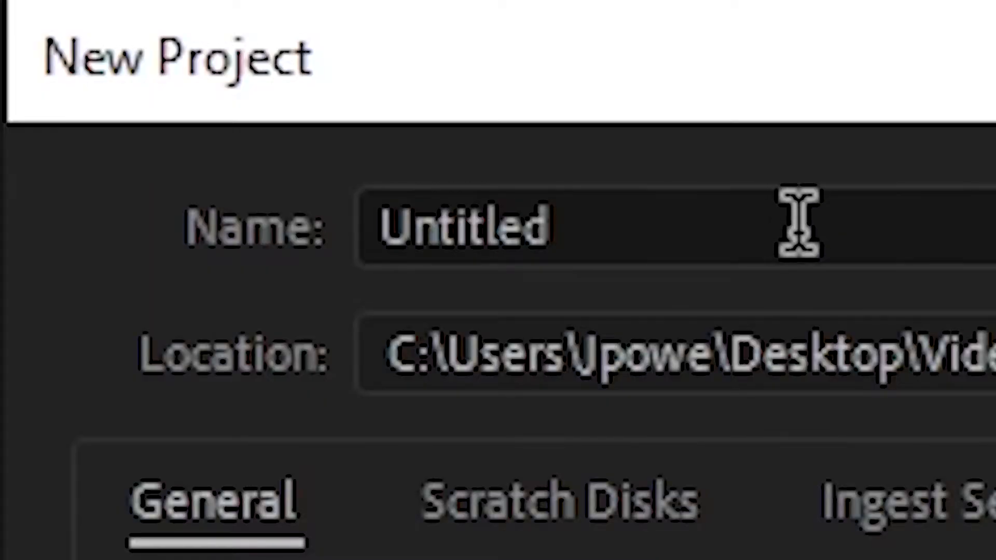
click(799, 223)
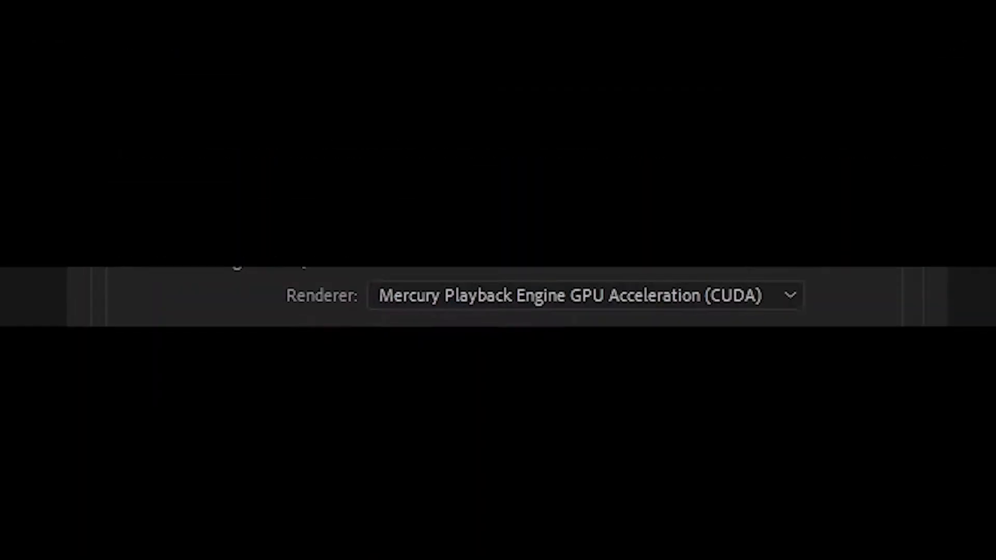
click(466, 295)
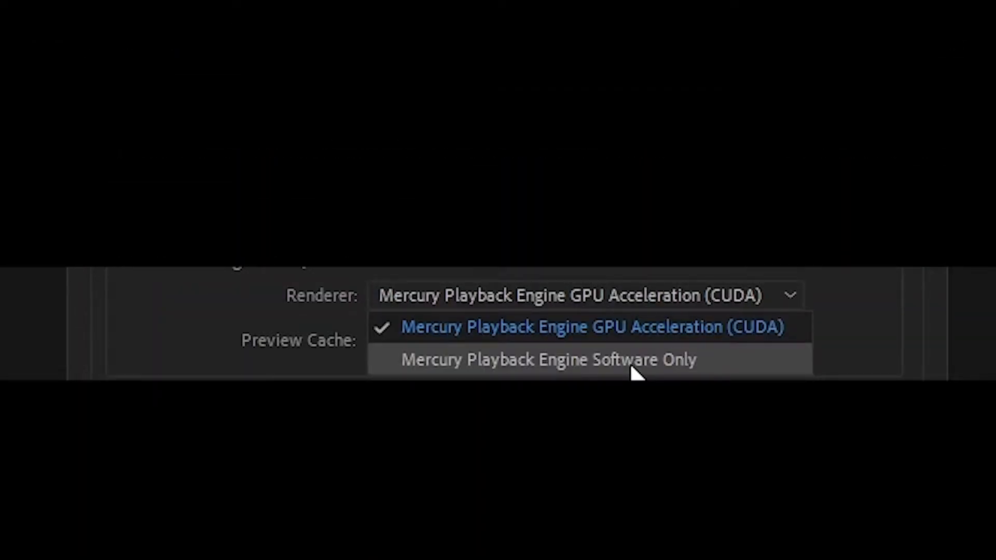
key(Escape)
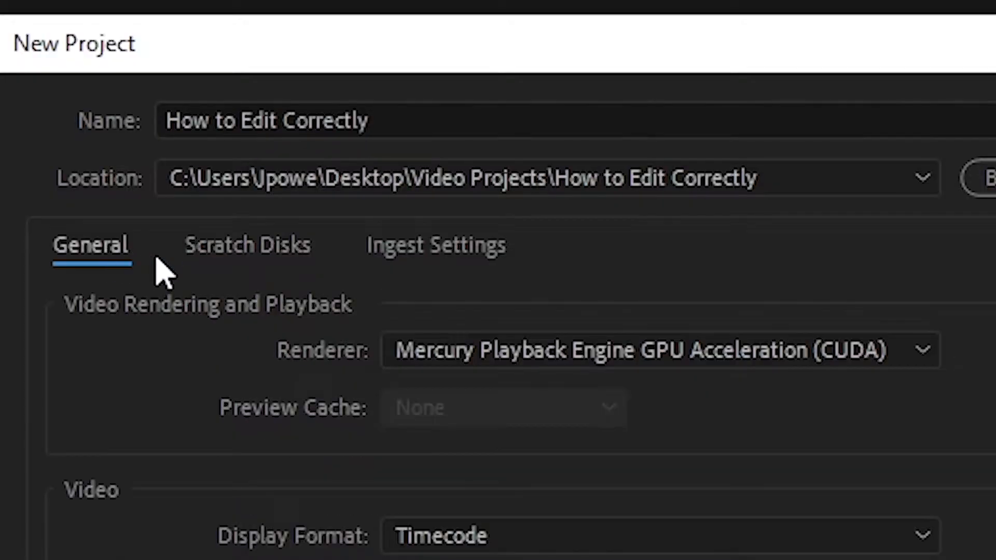
click(244, 256)
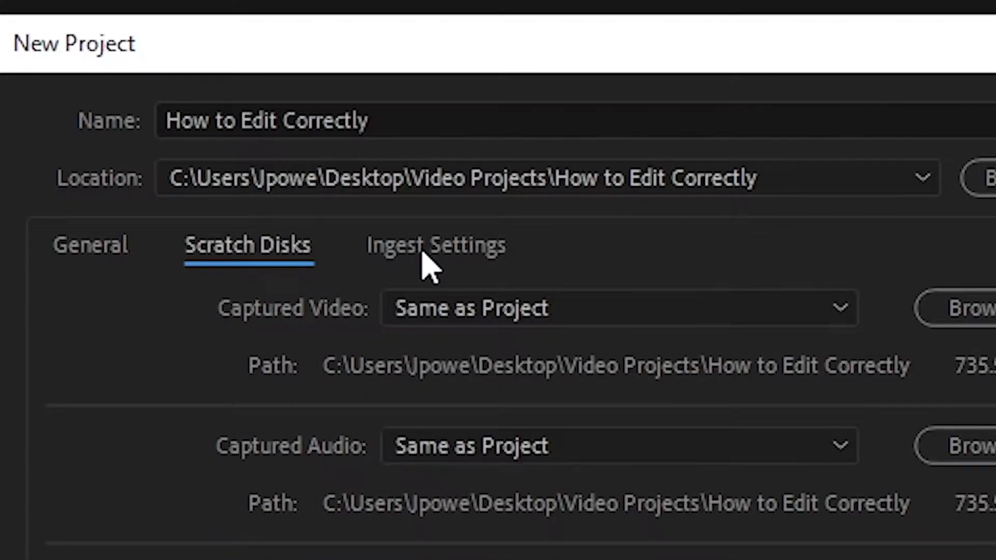
click(424, 254)
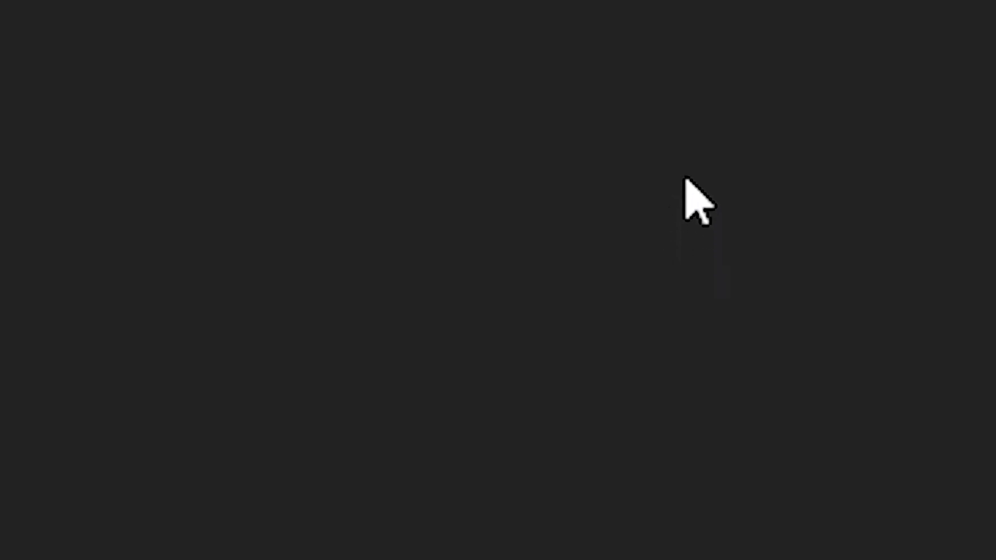
click(684, 474)
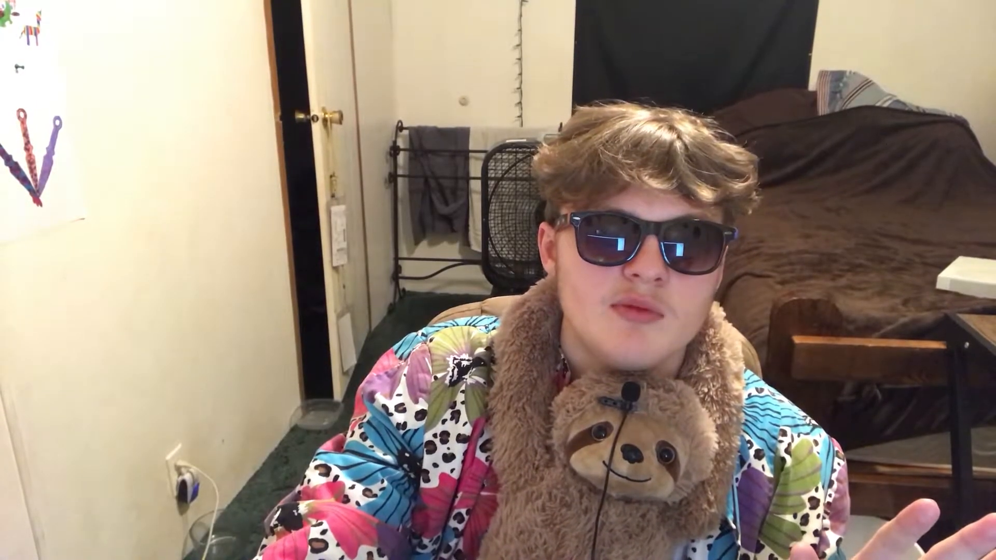
click(6, 17)
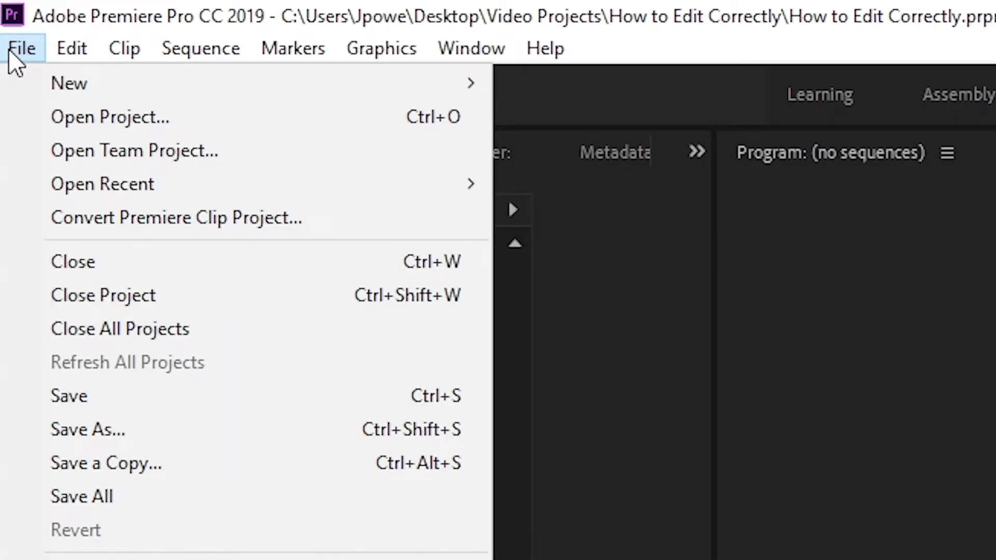
mouse_move(75, 47)
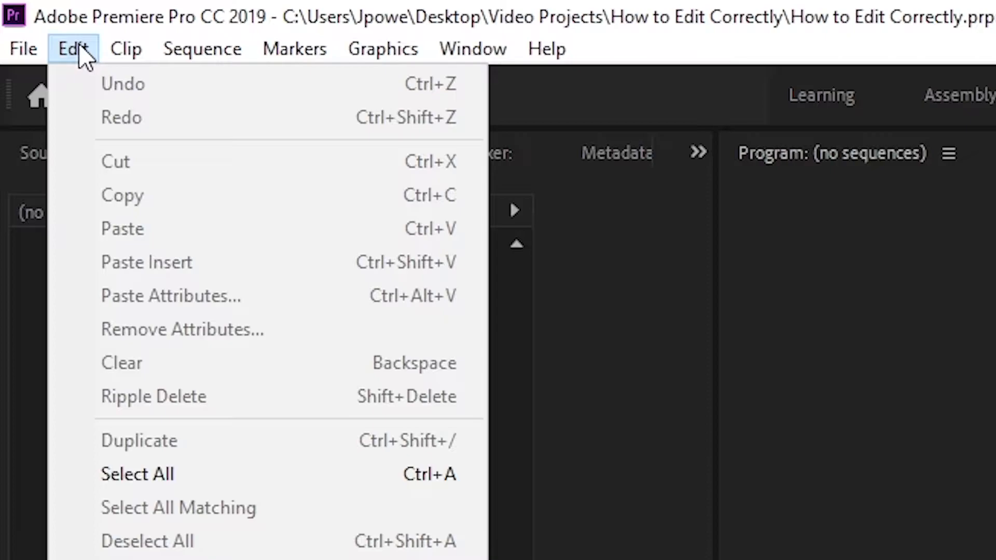
mouse_move(134, 51)
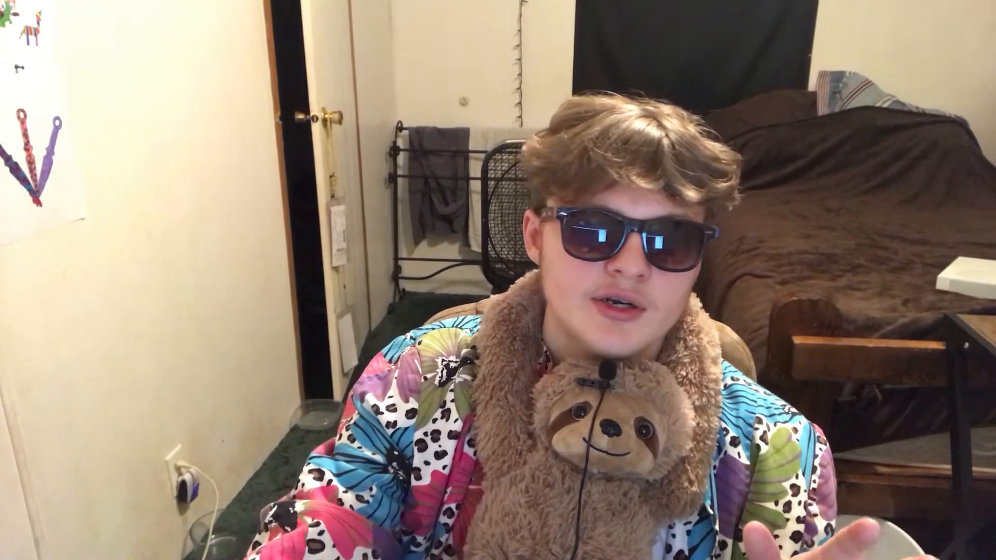
mouse_move(296, 52)
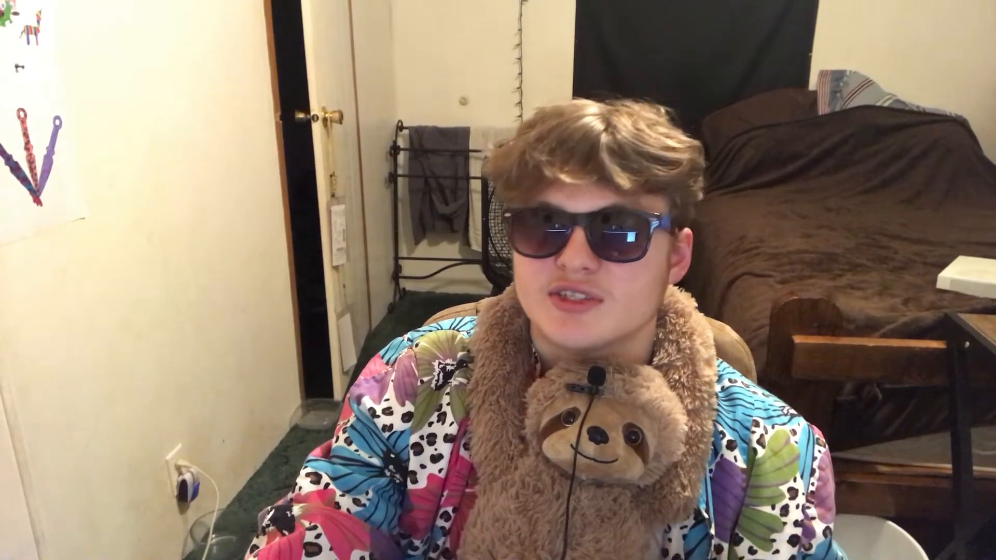
mouse_move(382, 51)
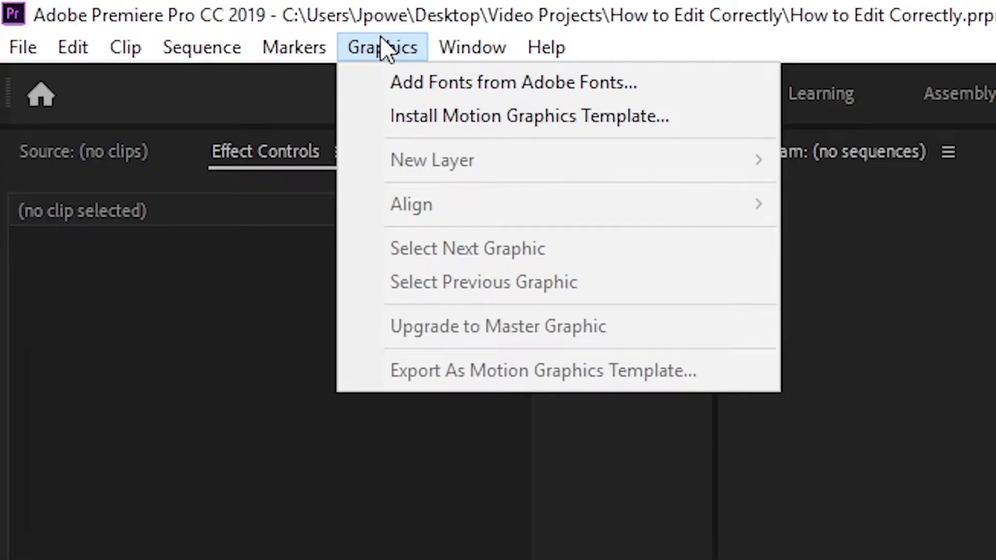
mouse_move(495, 51)
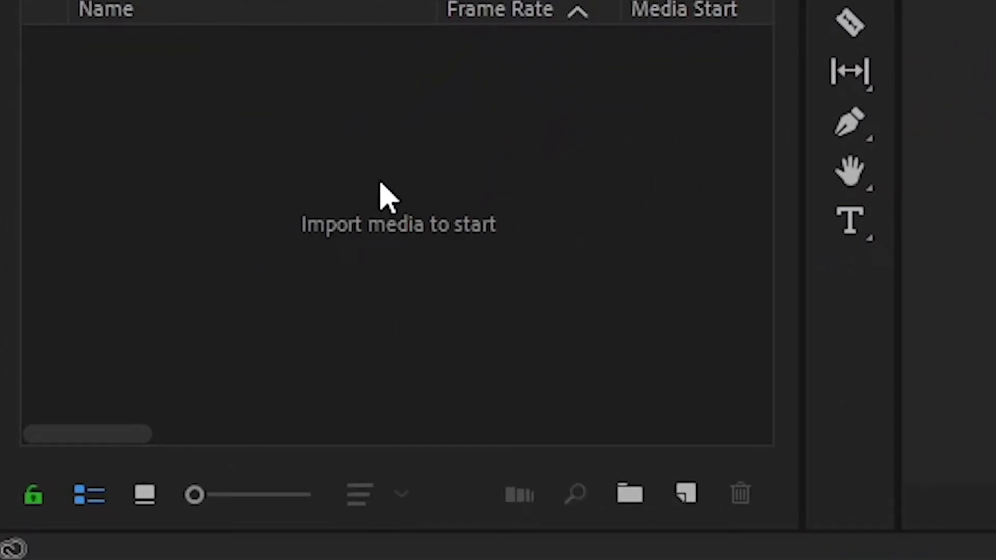
Import MVI_1728.MP4 into the project from the How to Edit Correctly folder in File Explorer
double_click(389, 196)
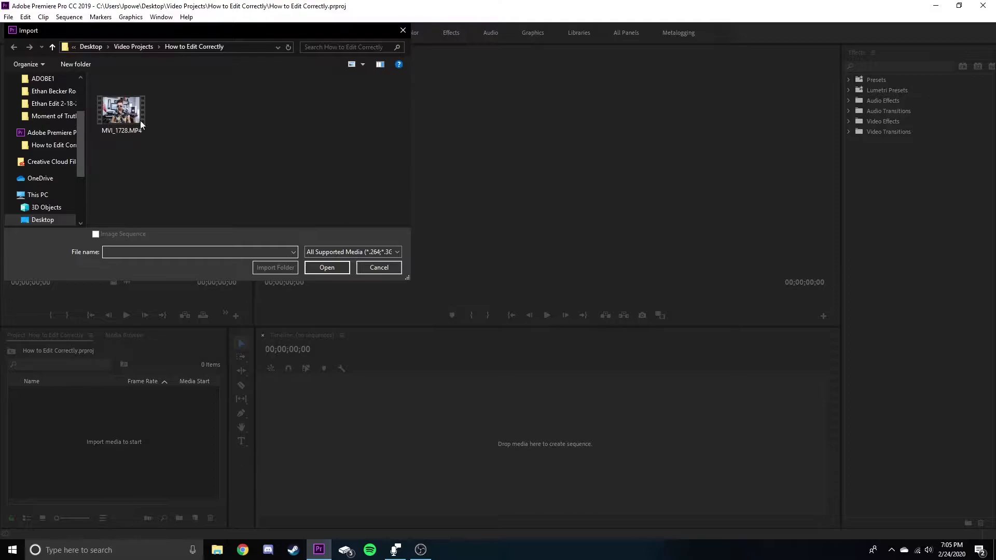
drag(316, 34, 577, 39)
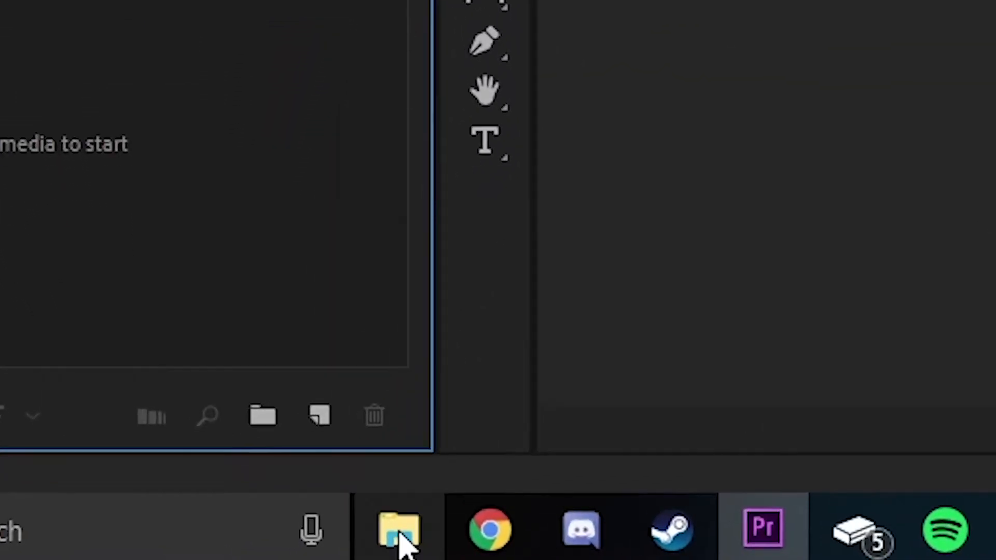
click(395, 539)
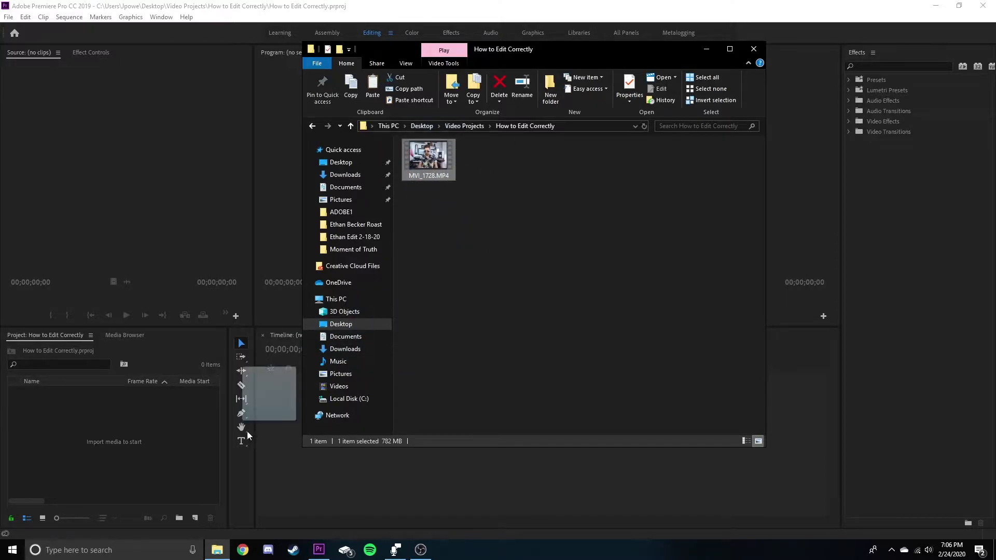
drag(123, 433, 123, 433)
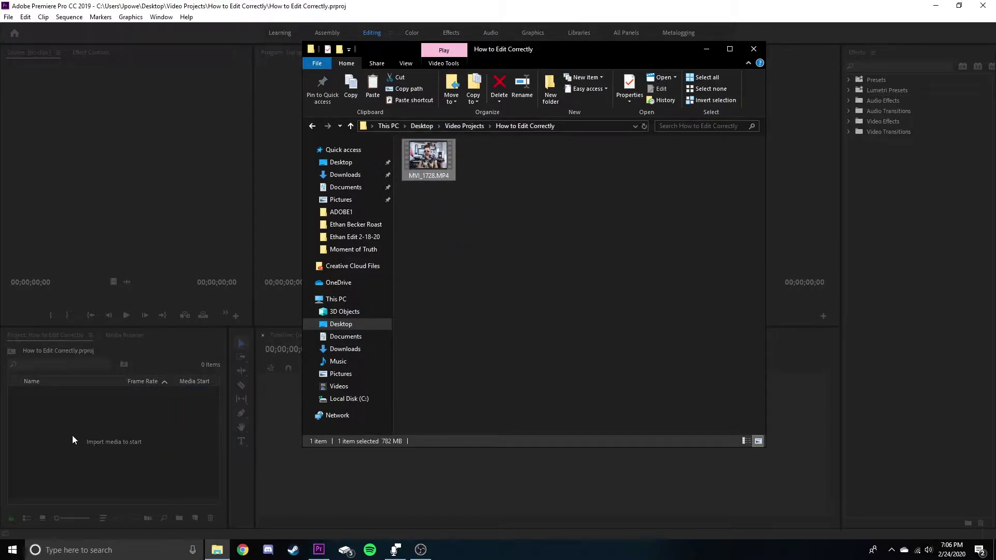
click(65, 440)
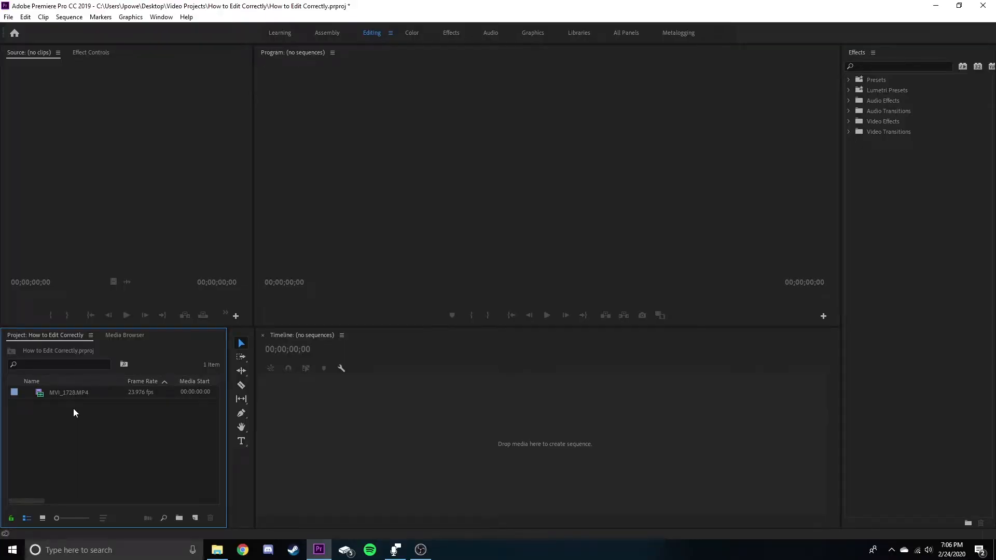
Build a sequence from MVI_1728.MP4 and file the source clip in a collapsed bin named VIDEO
click(58, 394)
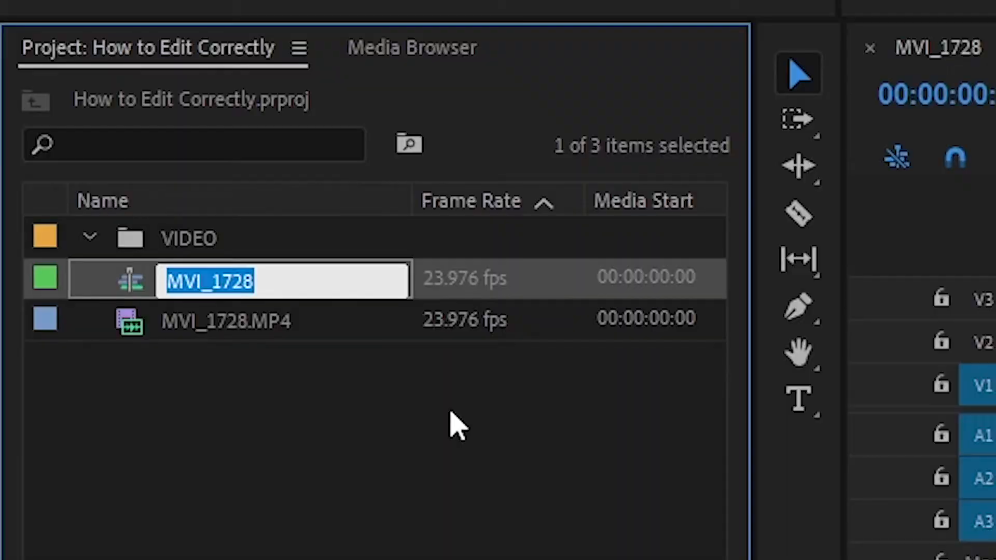
click(456, 425)
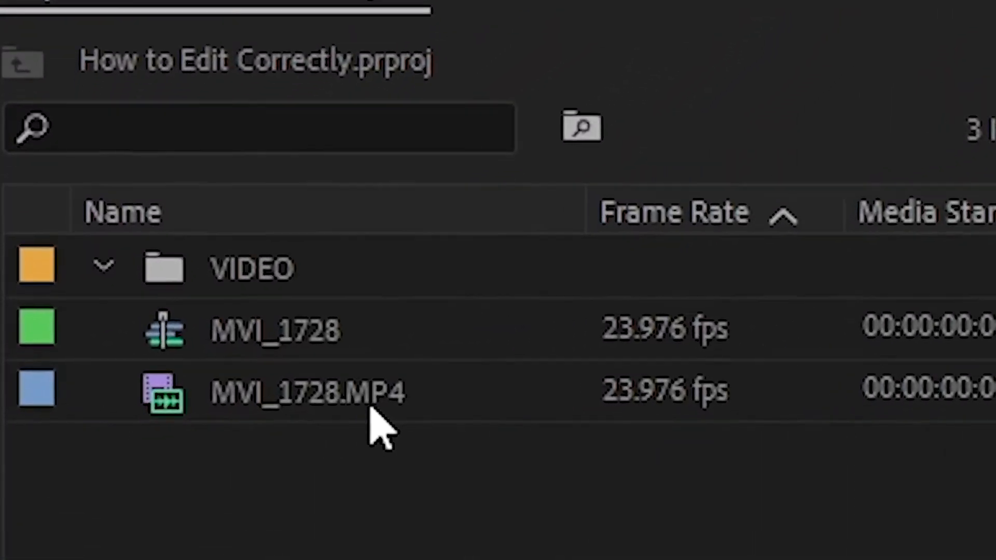
drag(371, 410, 117, 352)
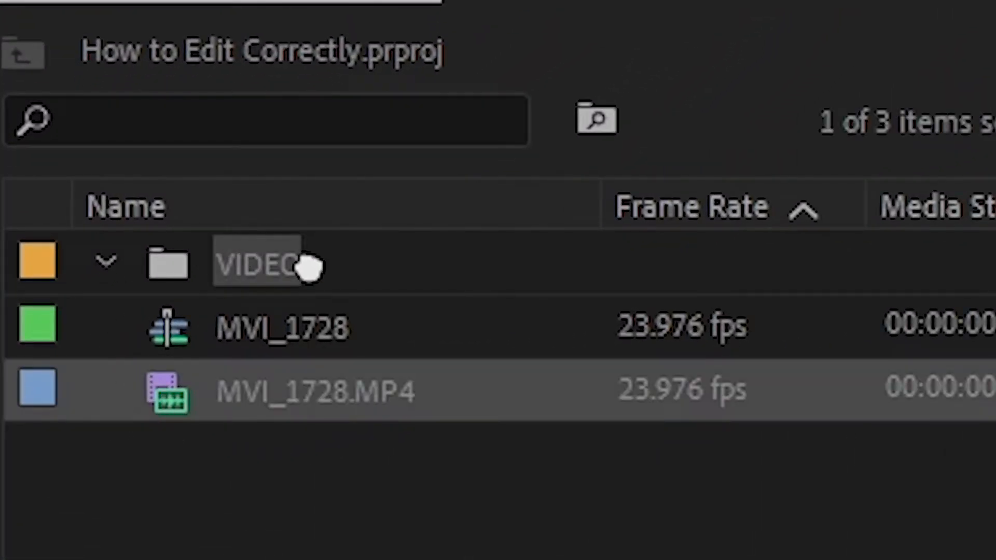
drag(309, 267, 313, 266)
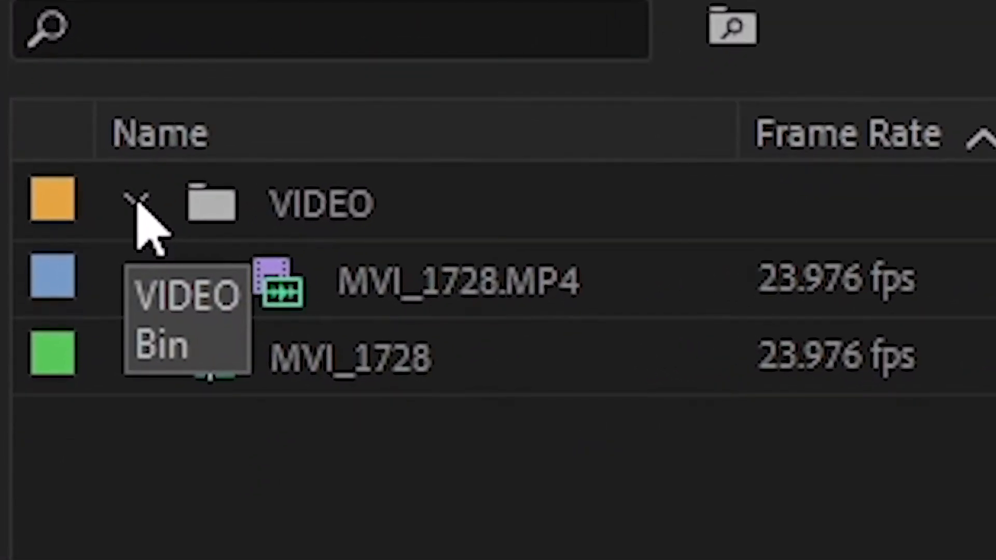
click(108, 250)
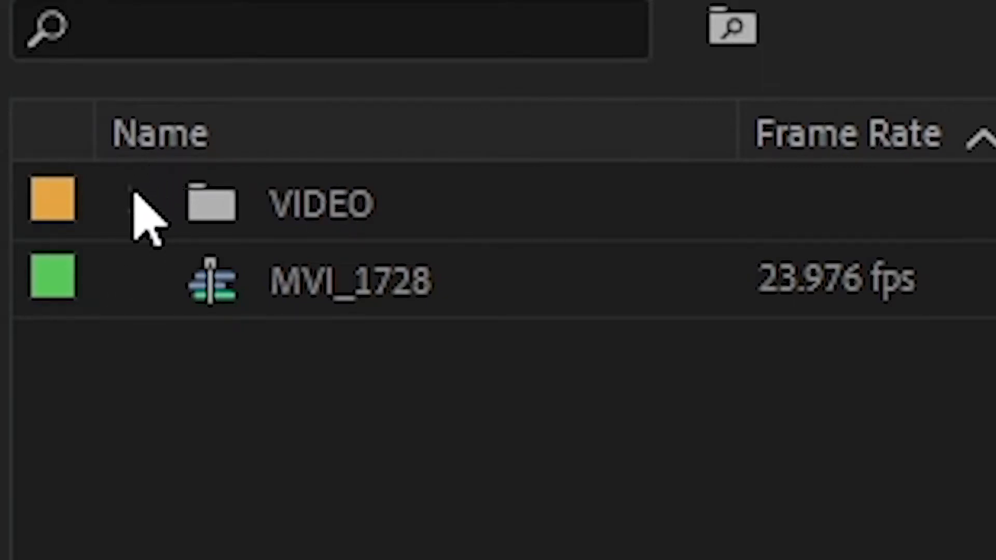
click(135, 197)
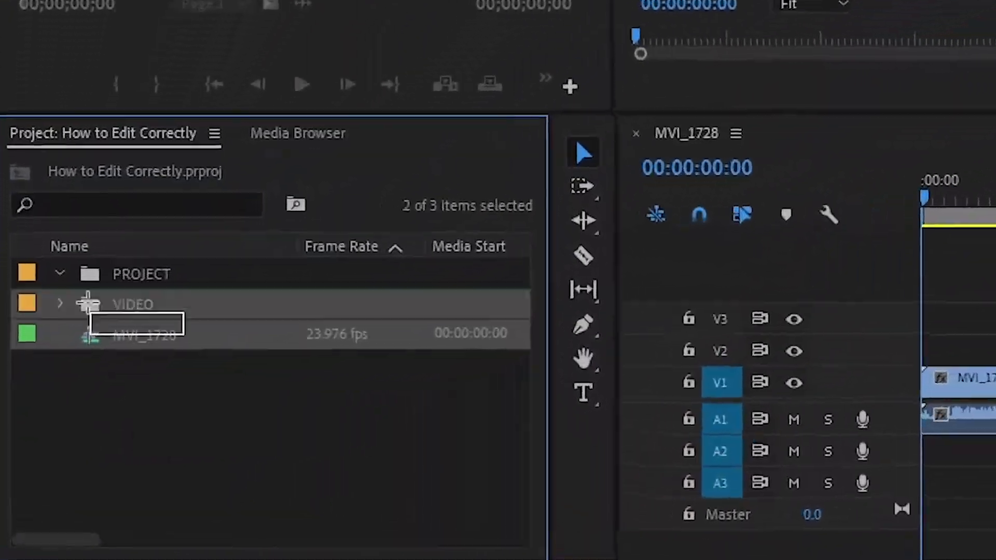
Move the MVI_1728 sequence into the PROJECT bin and collapse the bin
click(85, 394)
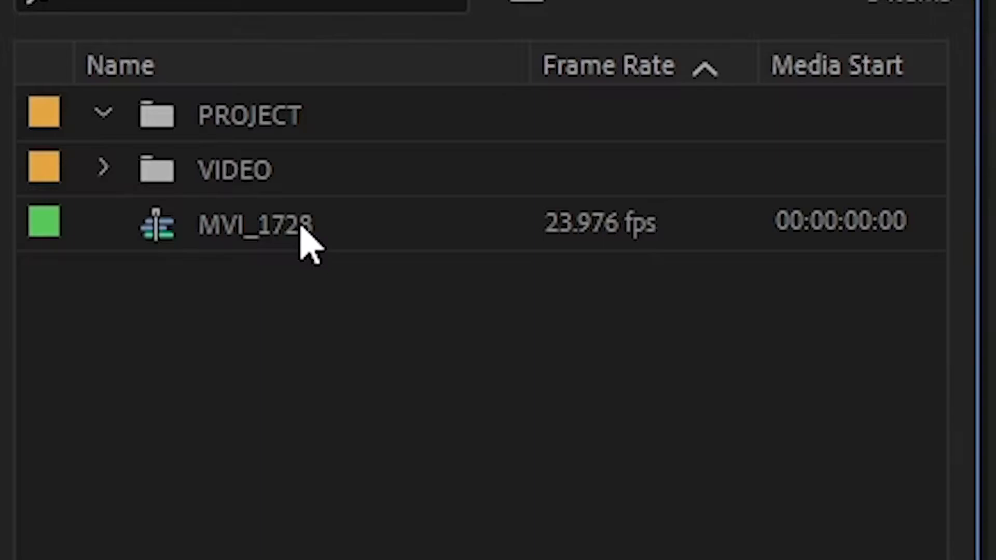
drag(306, 244, 151, 114)
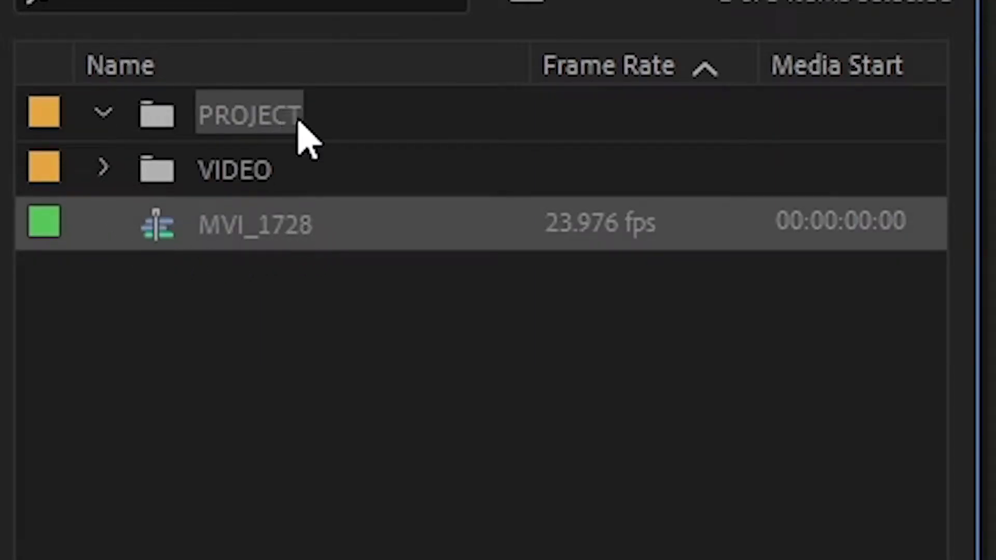
drag(296, 123, 295, 123)
click(105, 115)
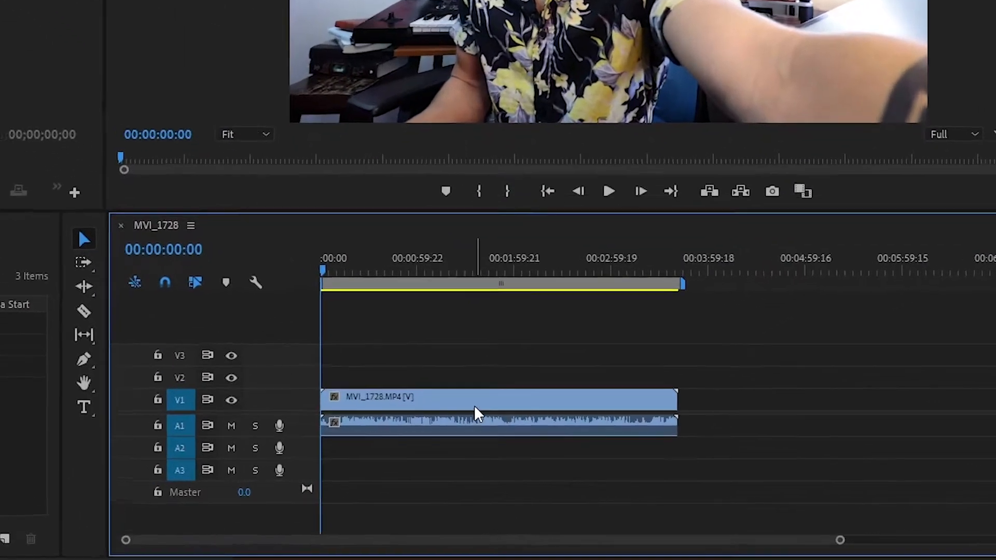
Open the MVI_1728.MP4 clip from video track V1 and show its Effect Controls
drag(474, 405, 446, 374)
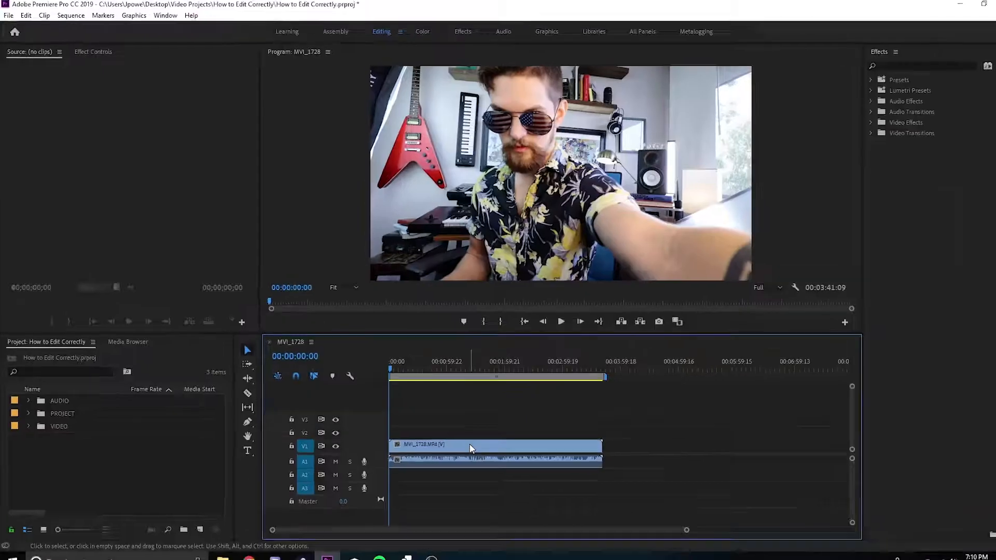
double_click(458, 435)
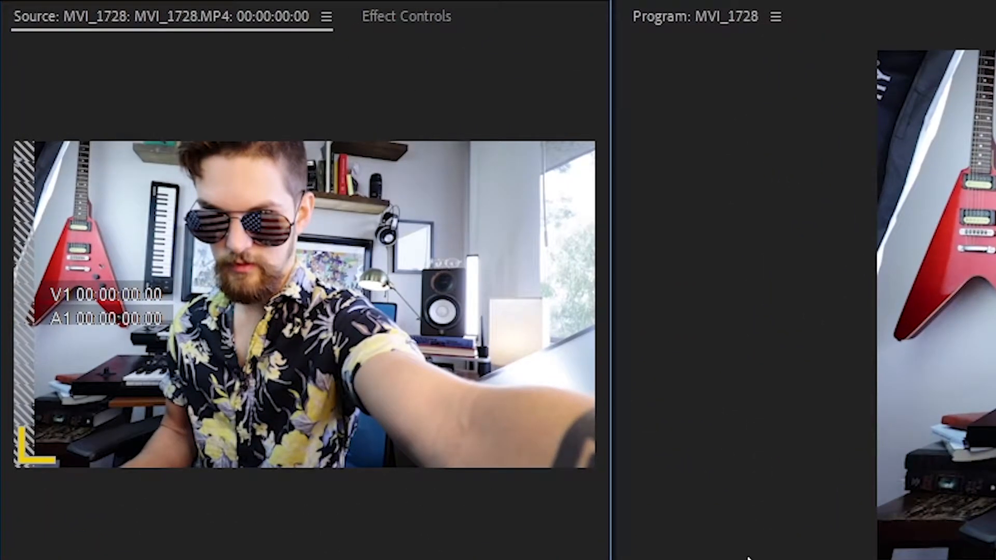
click(402, 15)
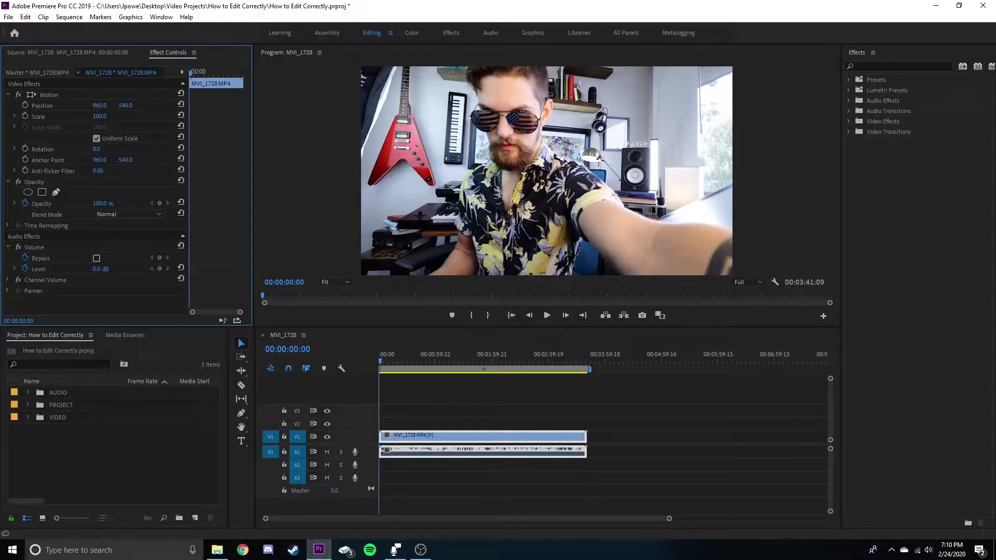
Try shifting the clip vertically and horizontally with its Motion Position values, and undo each change
drag(125, 105, 117, 105)
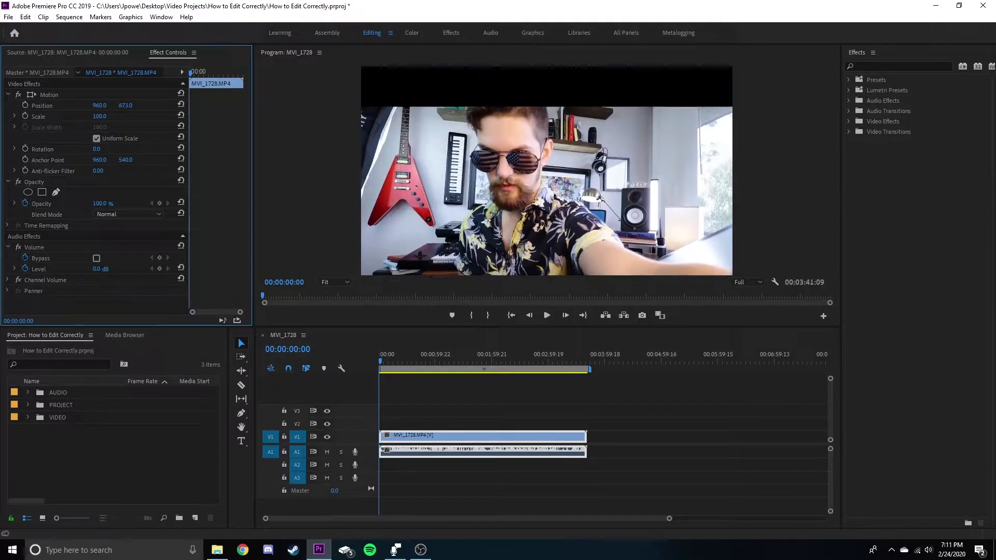
drag(117, 105, 83, 105)
key(ctrl+z)
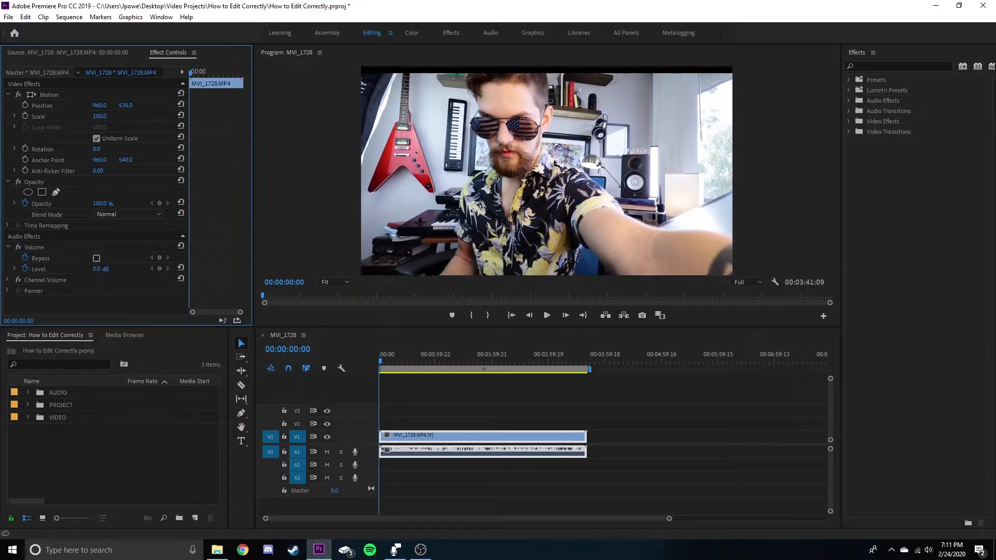
key(ctrl+z)
drag(100, 105, 180, 68)
key(ctrl+z)
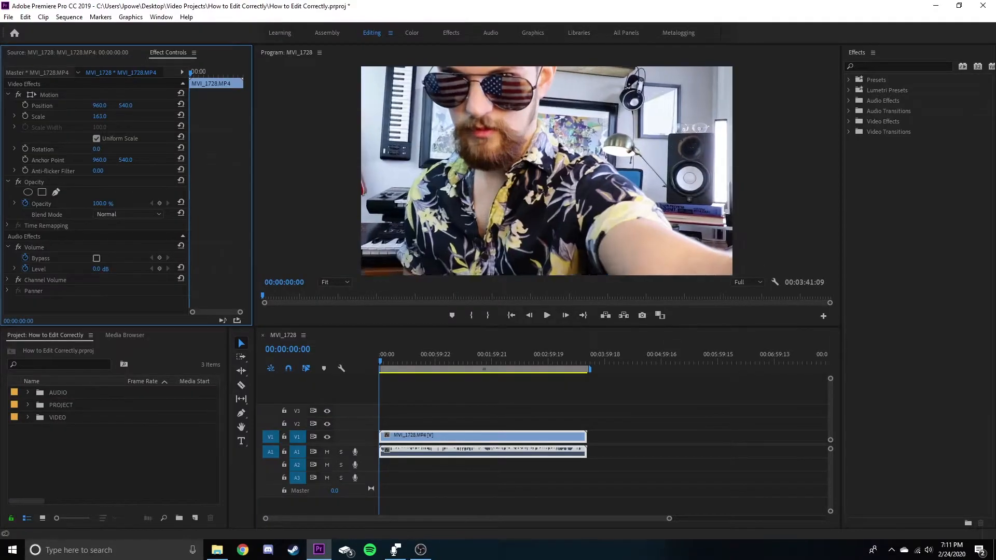
Try enlarging the clip's Scale to about 163 and undo it, and adjust the clip's Rotation
drag(100, 116, 135, 116)
key(ctrl+z)
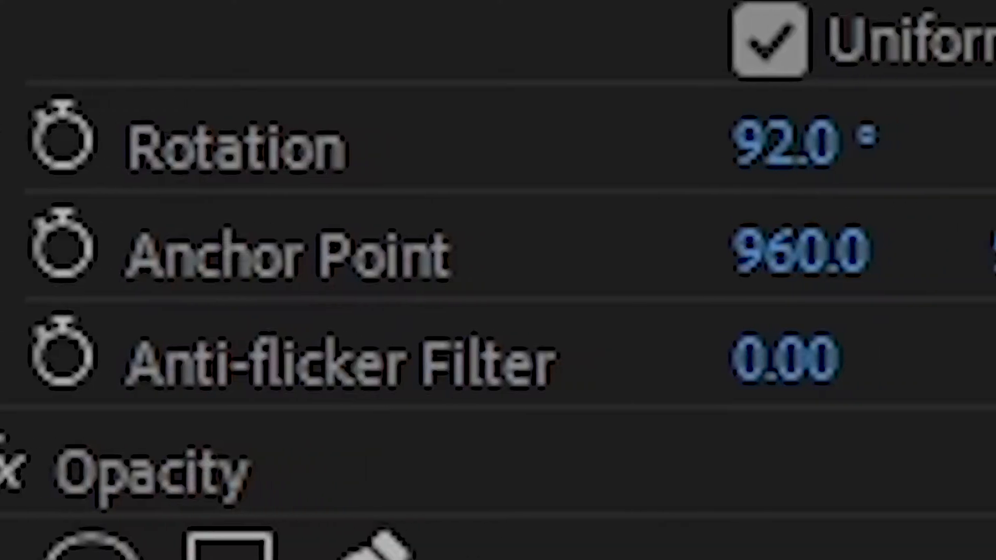
drag(785, 143, 405, 142)
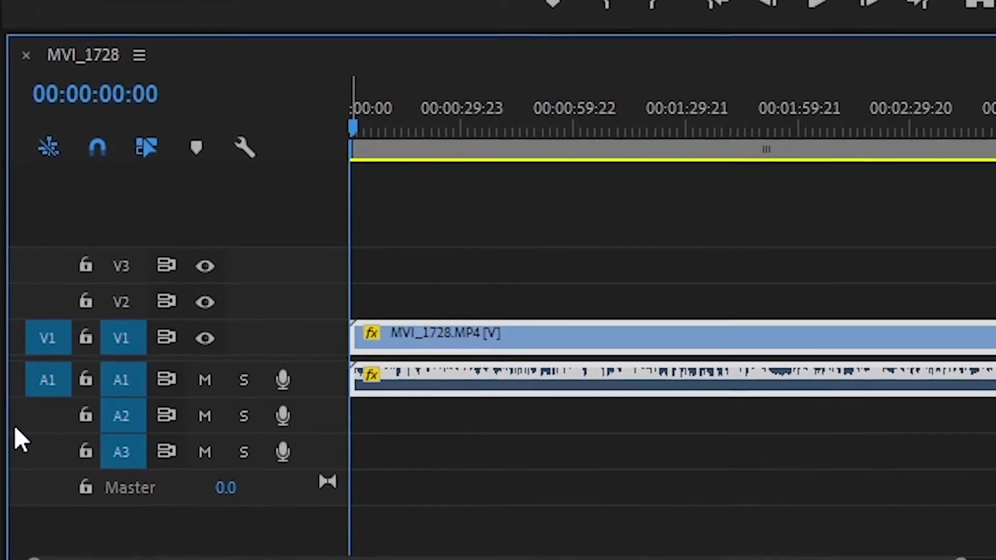
Try patching the V1 source to the higher video tracks V2 and V3, and return it to V1
click(47, 304)
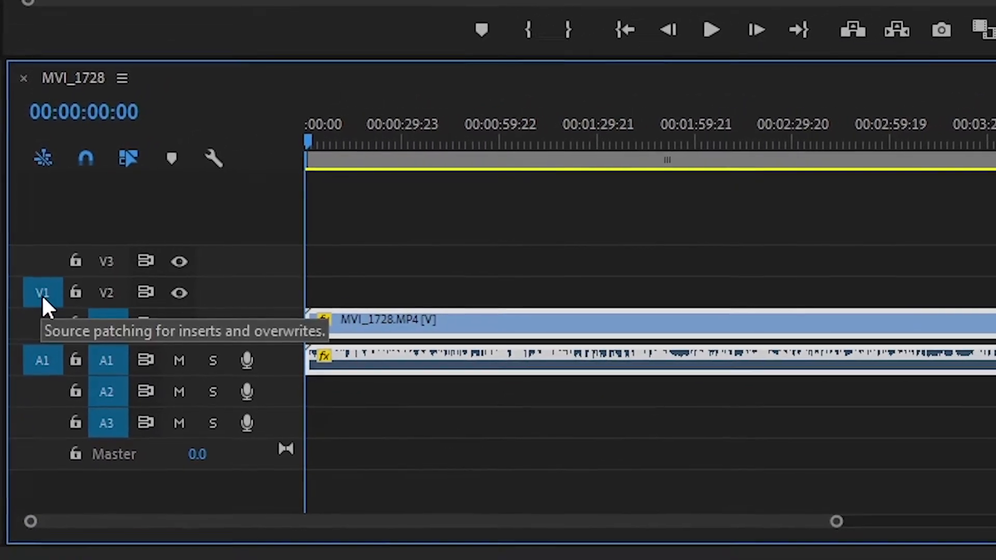
click(45, 322)
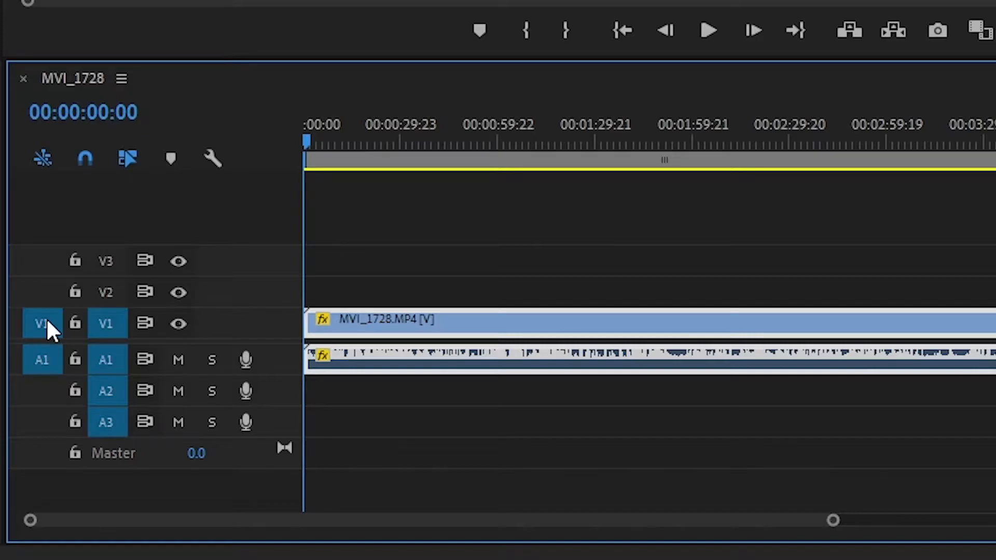
click(46, 291)
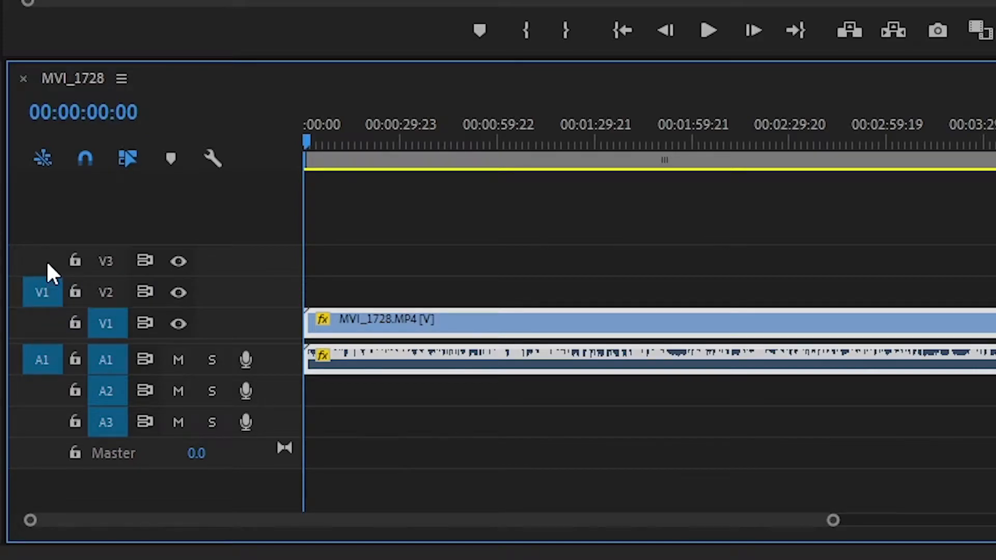
click(45, 262)
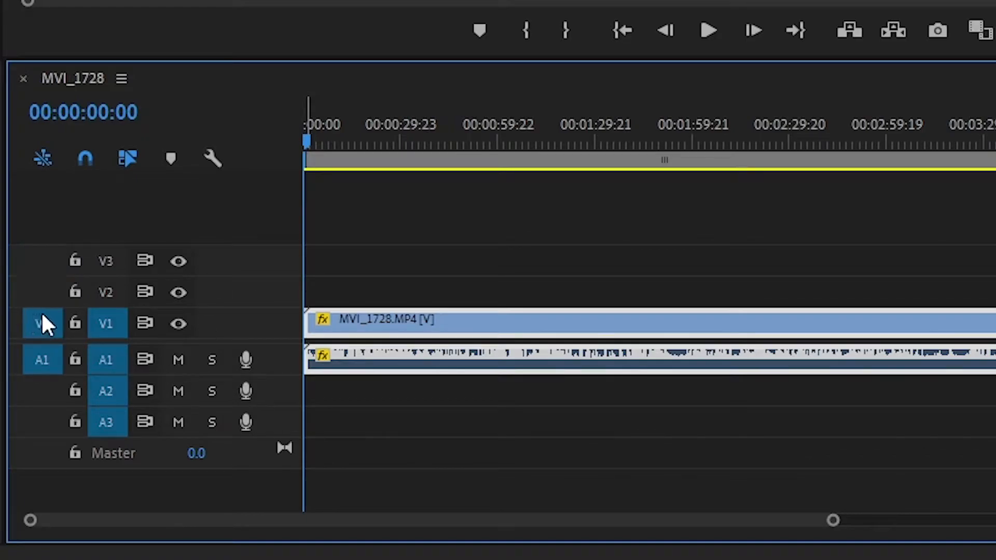
Lock video track V1 and try to marquee-select its clip in the timeline
click(75, 323)
click(491, 273)
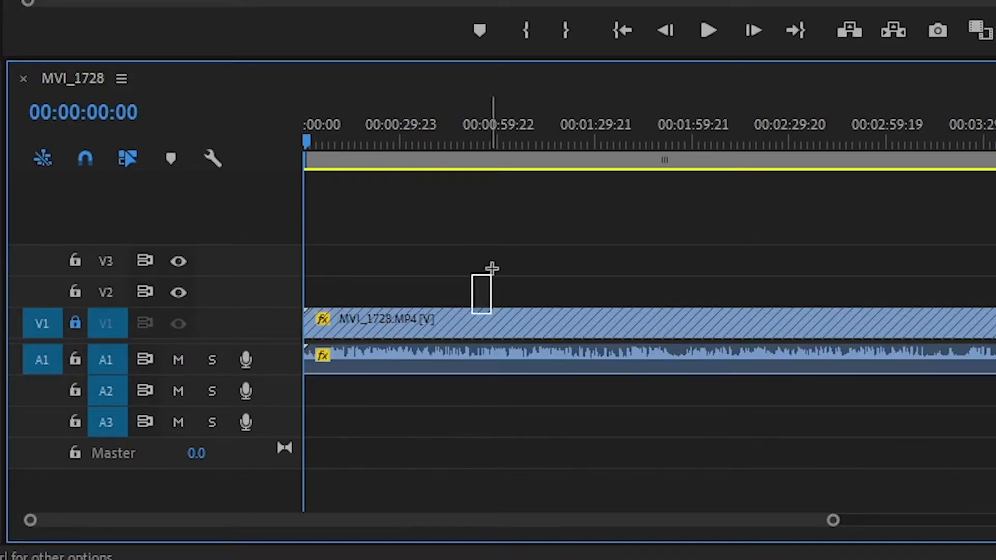
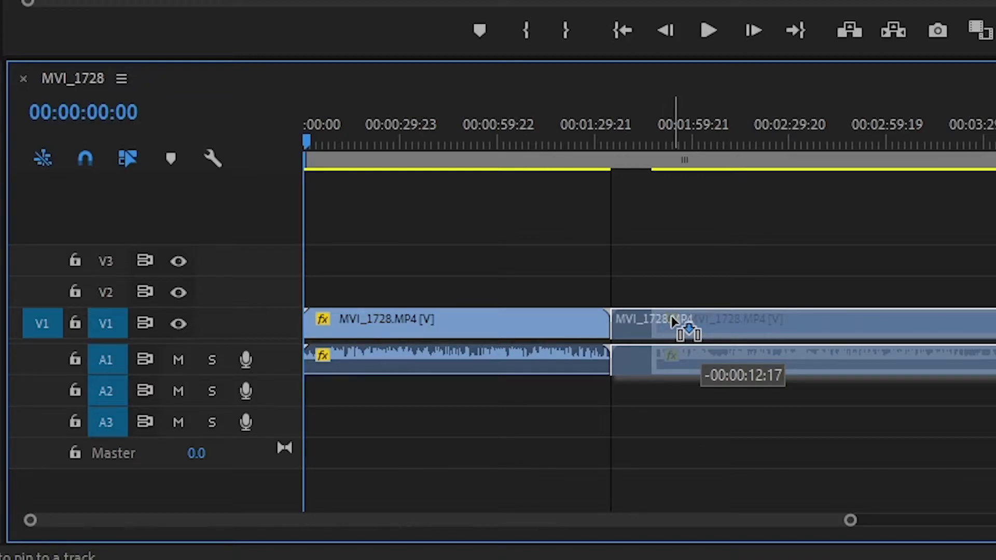
Slide the second MVI_1728.MP4 clip along V1 to try snapping, leaving a gap after the first clip
drag(672, 319, 673, 320)
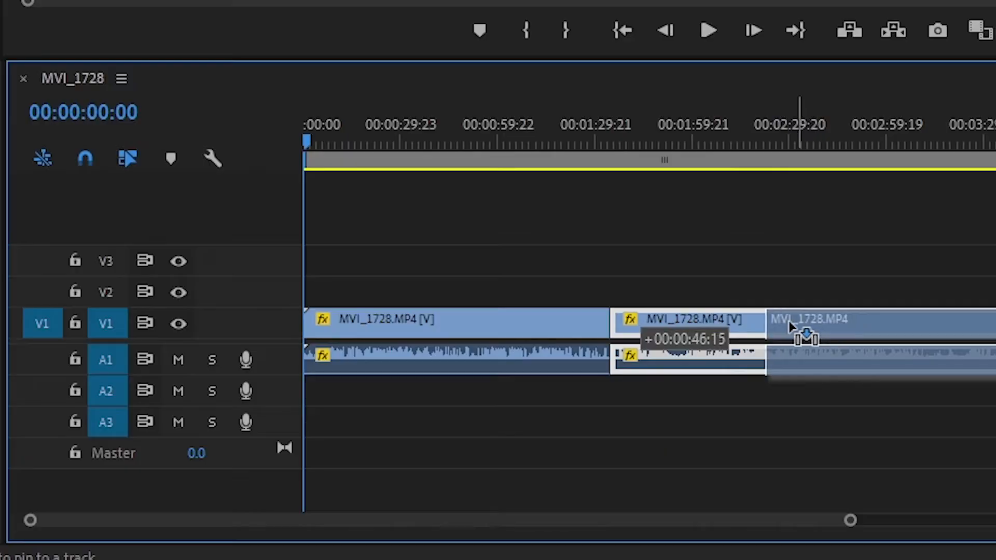
drag(796, 334, 754, 313)
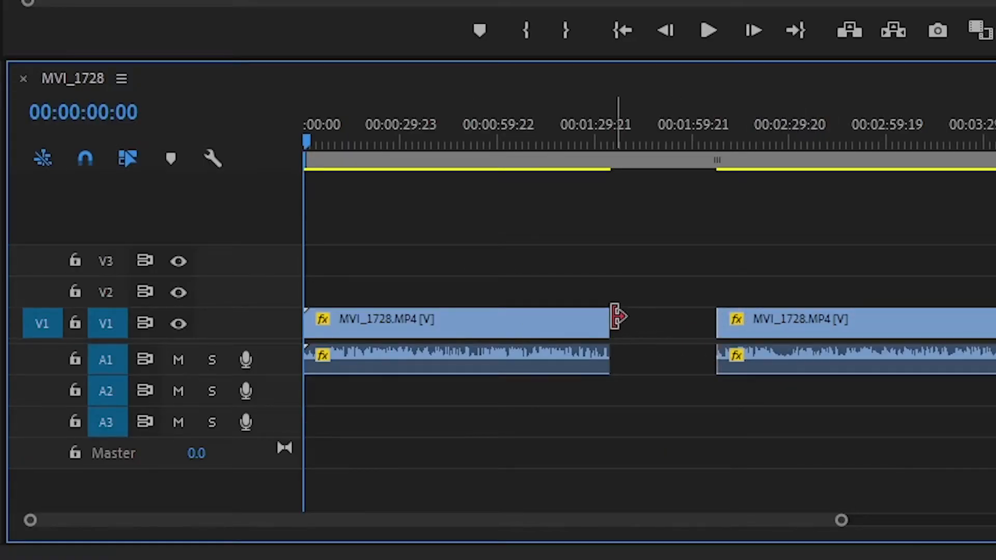
drag(612, 319, 634, 290)
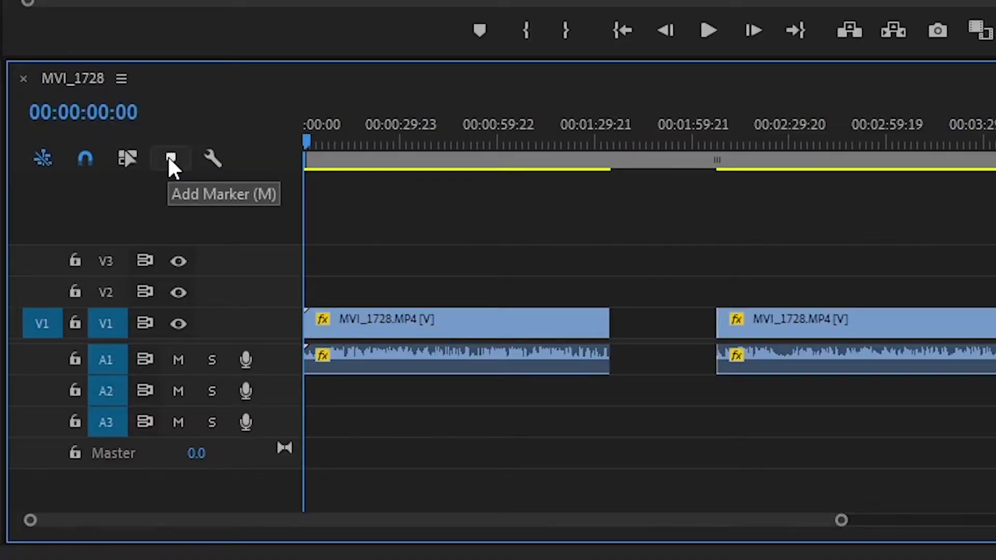
Try adding a timeline marker and open the Timeline Display Settings
click(169, 159)
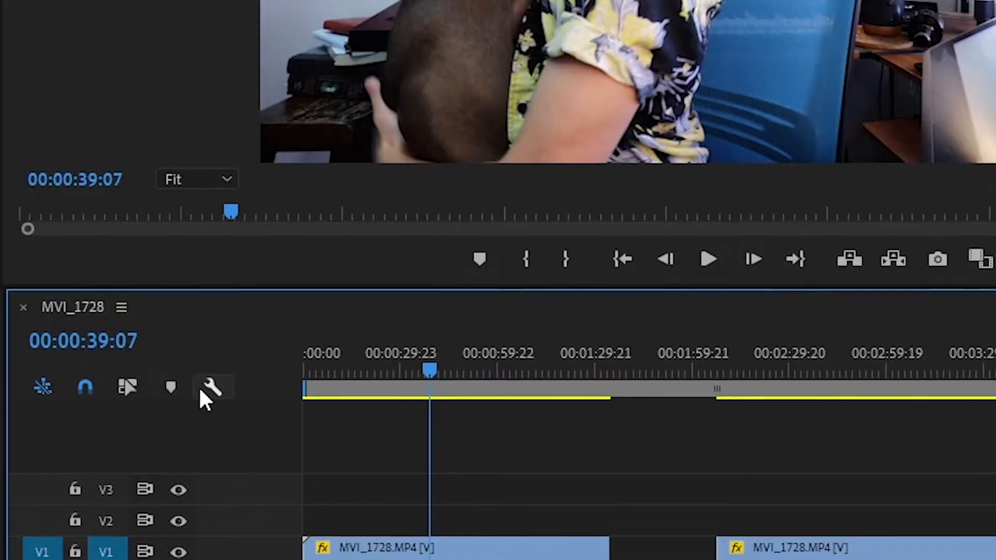
click(210, 392)
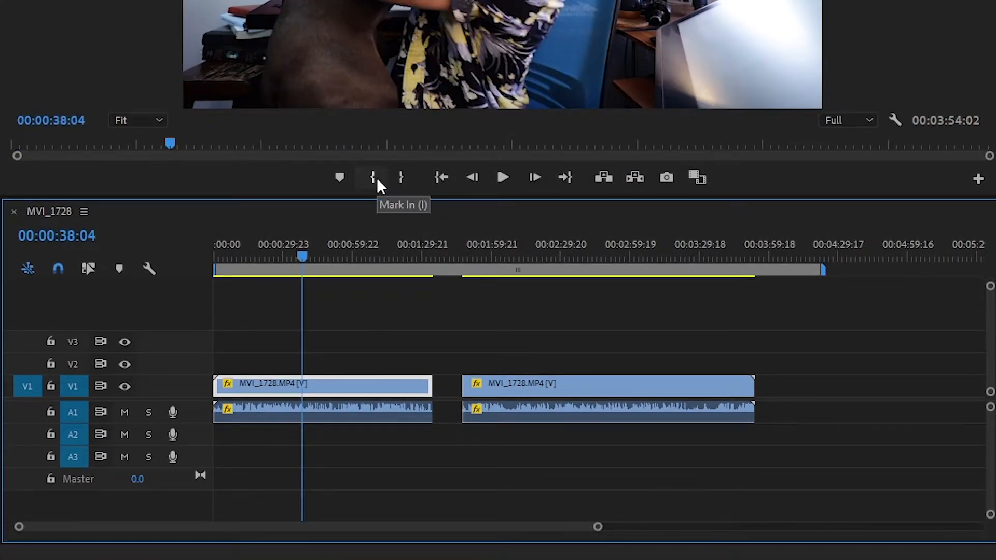
Mark an in point at 00:00:38:04 and an out point at 00:02:58:10, and jump to the in point
click(377, 178)
drag(301, 255, 481, 226)
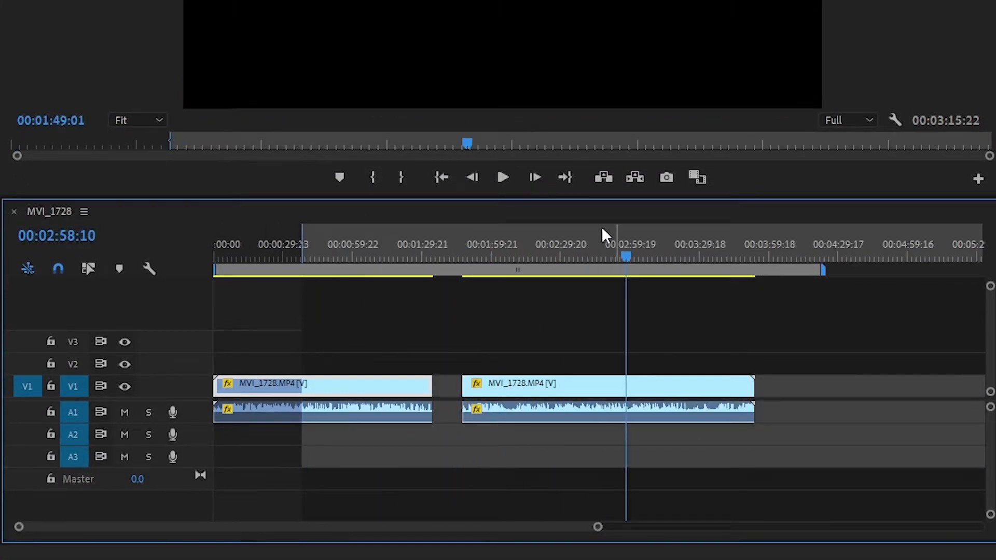
click(401, 177)
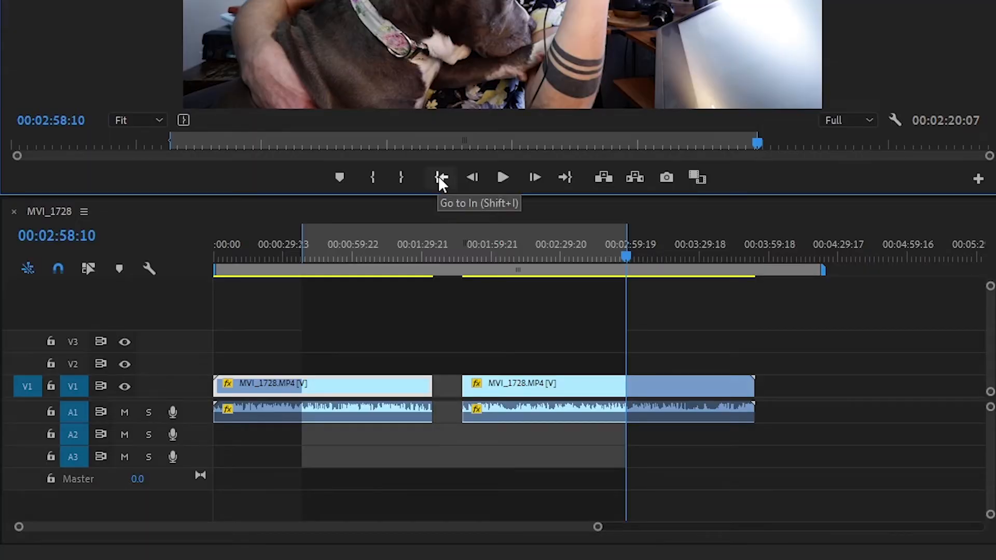
click(440, 178)
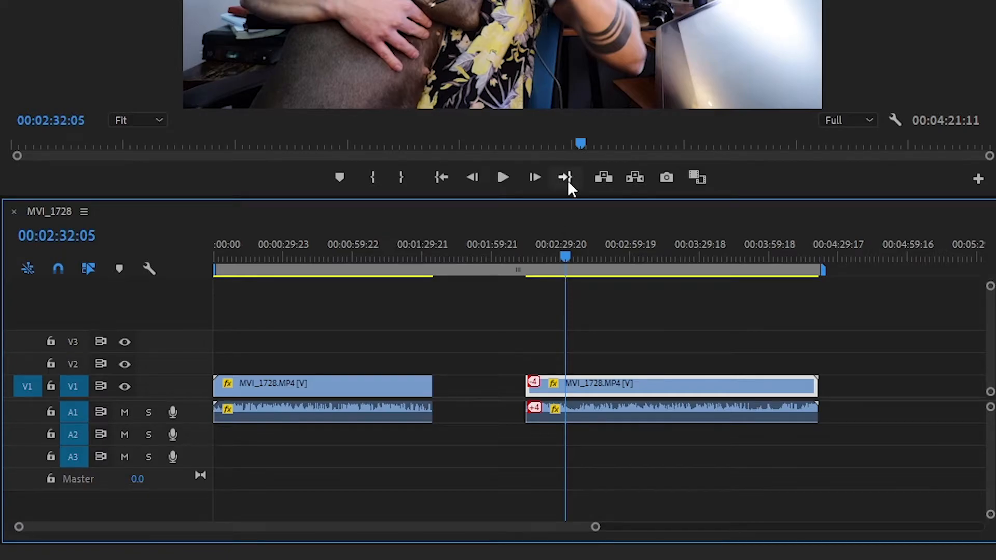
Jump between the sequence's start and end, step back several frames from the end, and play the last frames
click(566, 179)
click(440, 178)
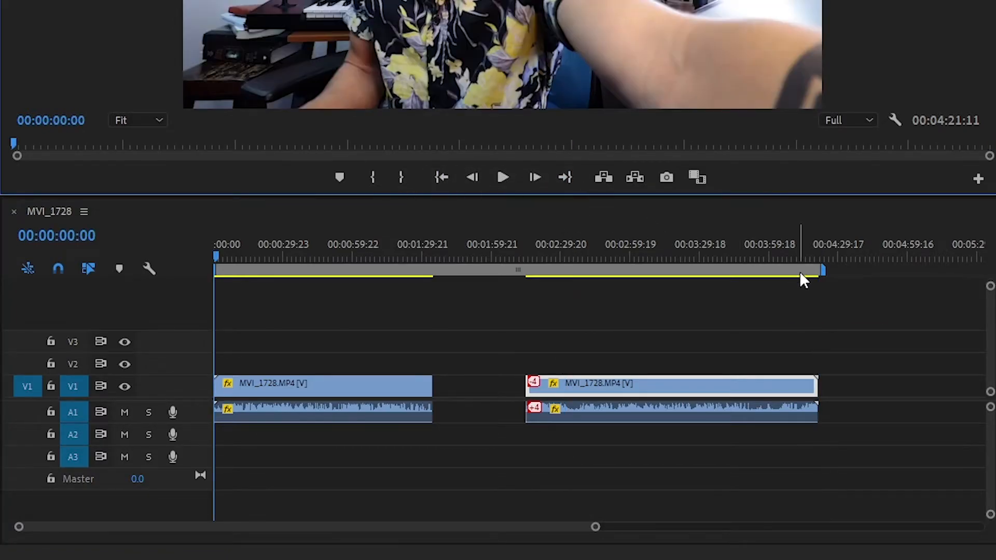
click(566, 179)
click(472, 177)
click(472, 178)
click(472, 178)
click(472, 177)
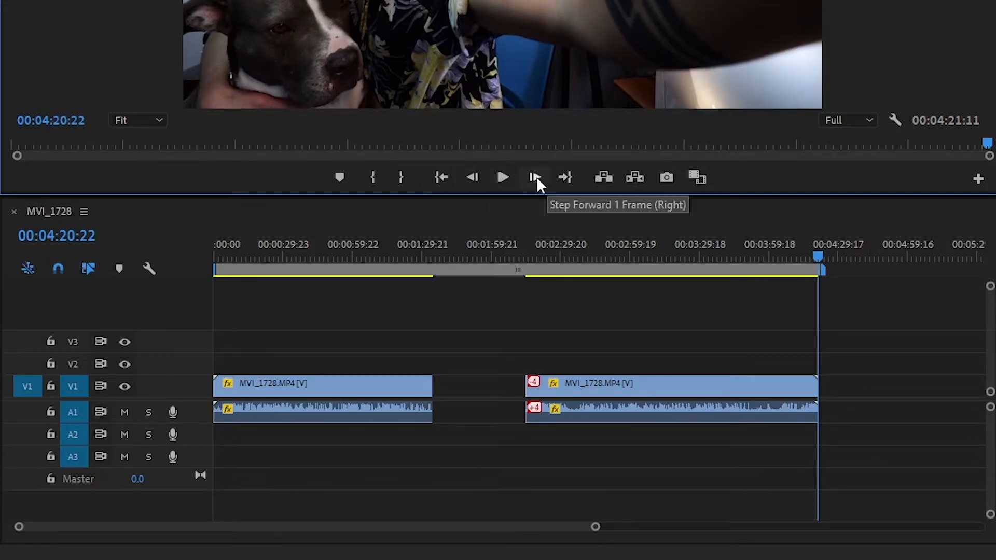
click(503, 178)
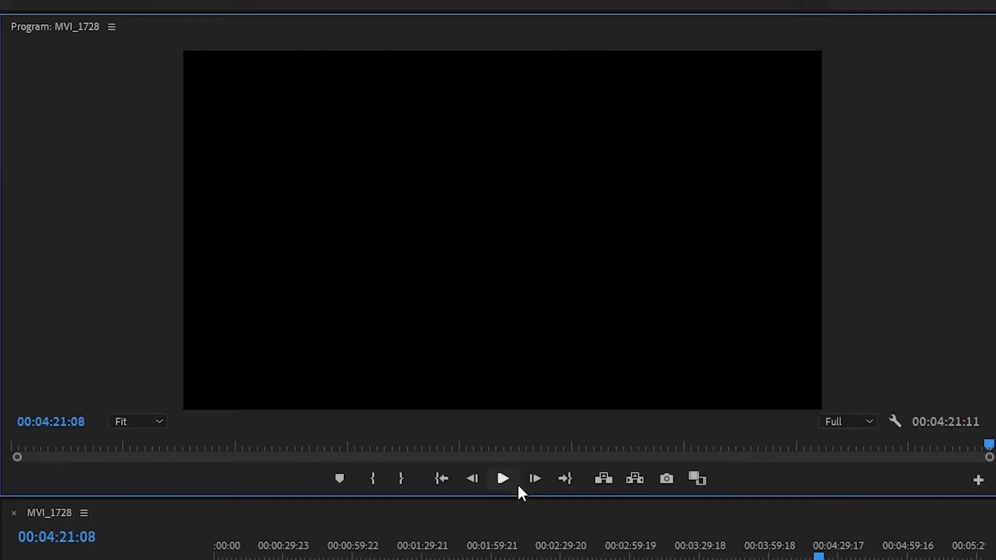
Mark the first clip from 00:00:21:14 to 00:01:16:16 and Lift the marked section out of the timeline
click(285, 254)
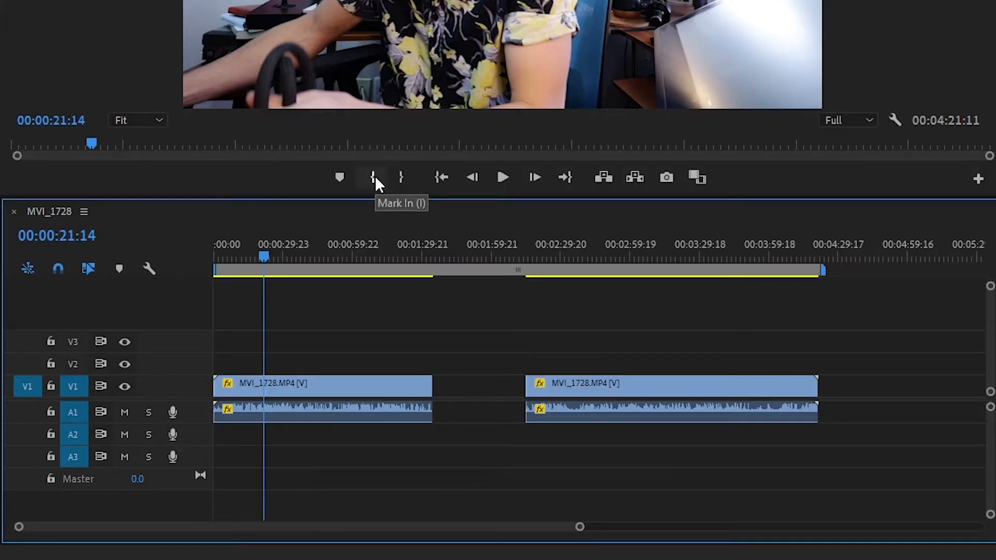
click(374, 178)
click(269, 255)
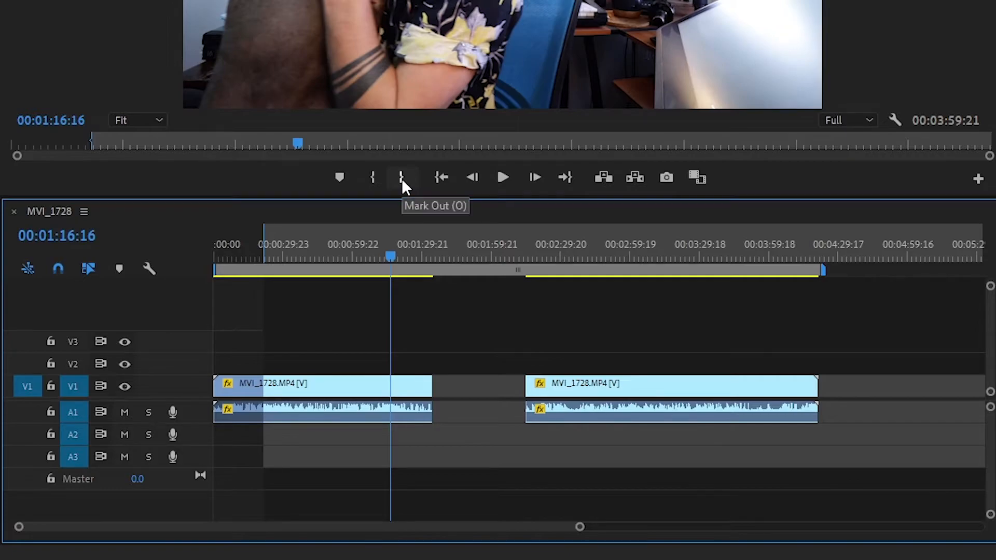
click(402, 178)
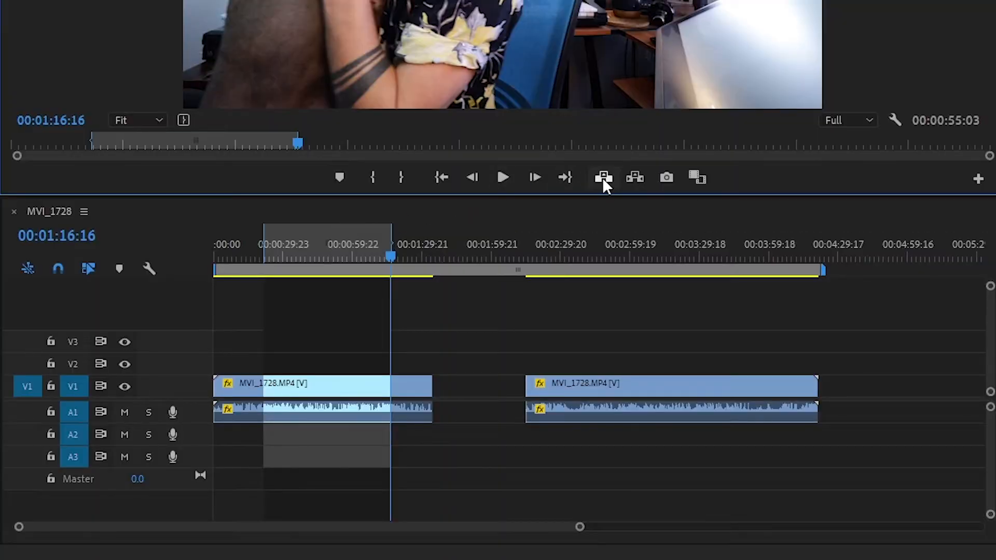
click(602, 177)
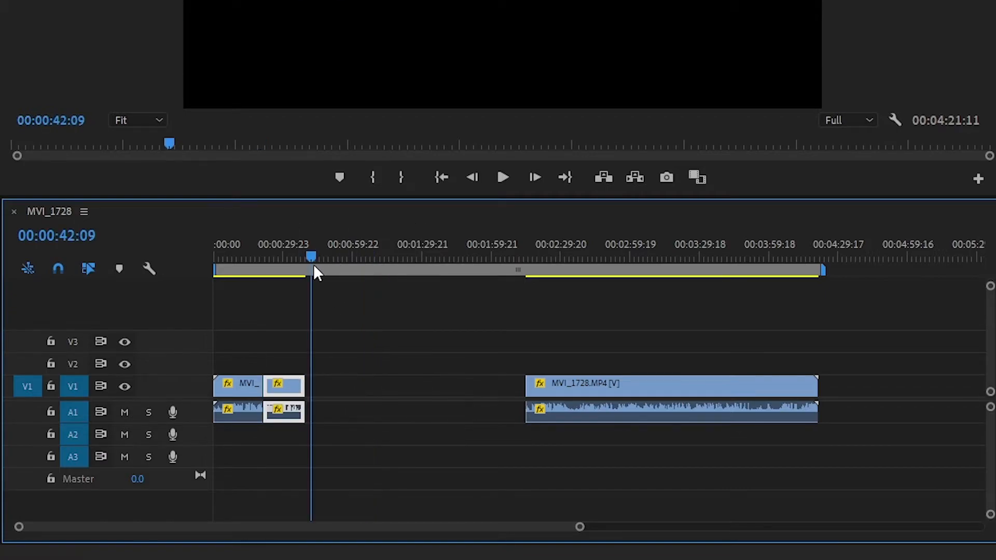
Extract the first clip's section marked from 00:00:42:09 to 00:01:19:18 and scrub the playhead across the cut
key(Down)
key(Up)
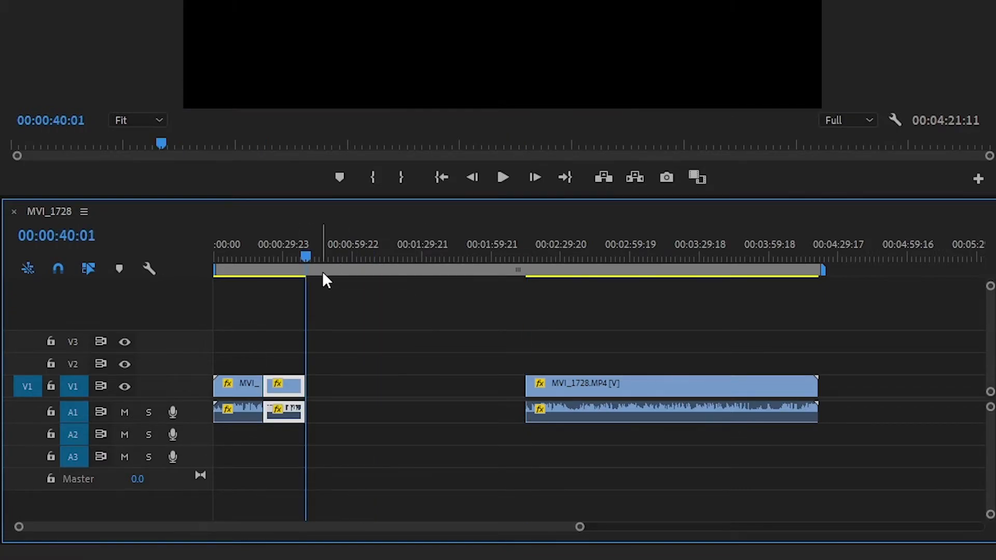
click(349, 258)
click(326, 273)
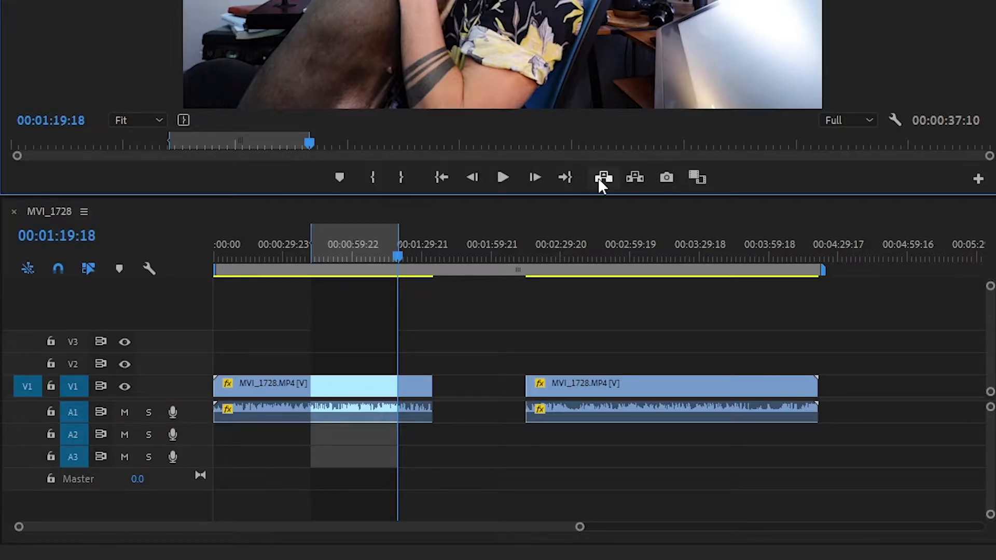
click(635, 179)
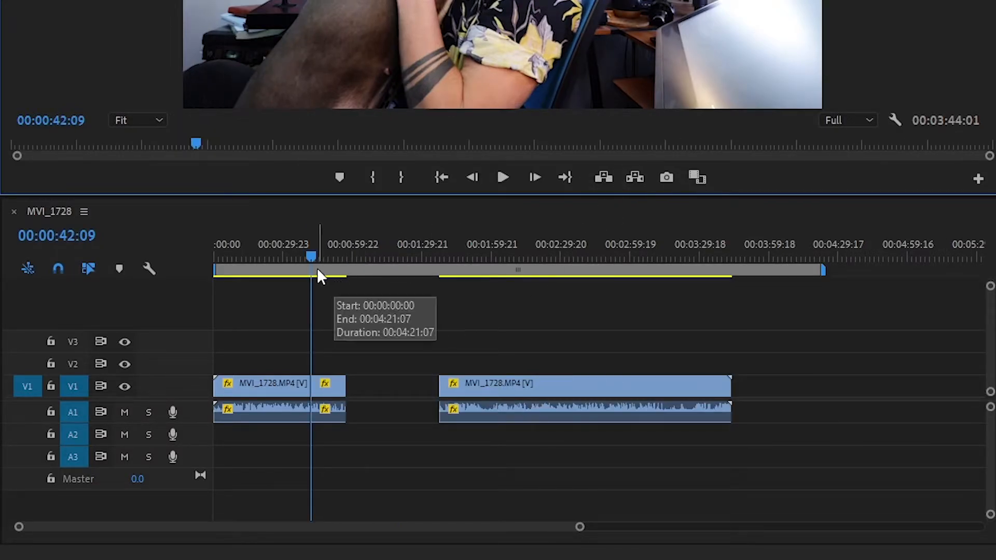
click(303, 262)
drag(304, 258, 309, 254)
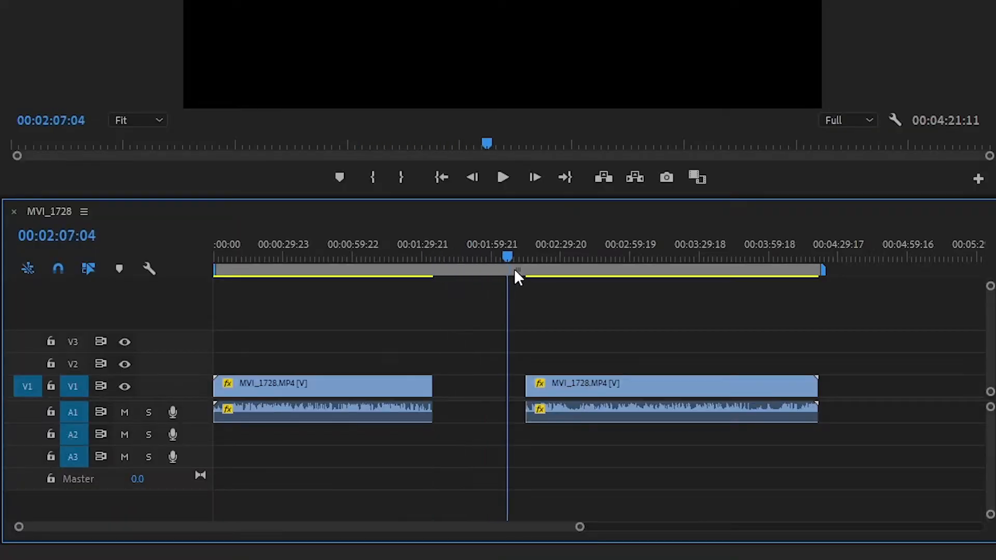
Try moving the second MVI_1728.MP4 clip up against the end of the first clip, and undo the move
drag(515, 271, 458, 287)
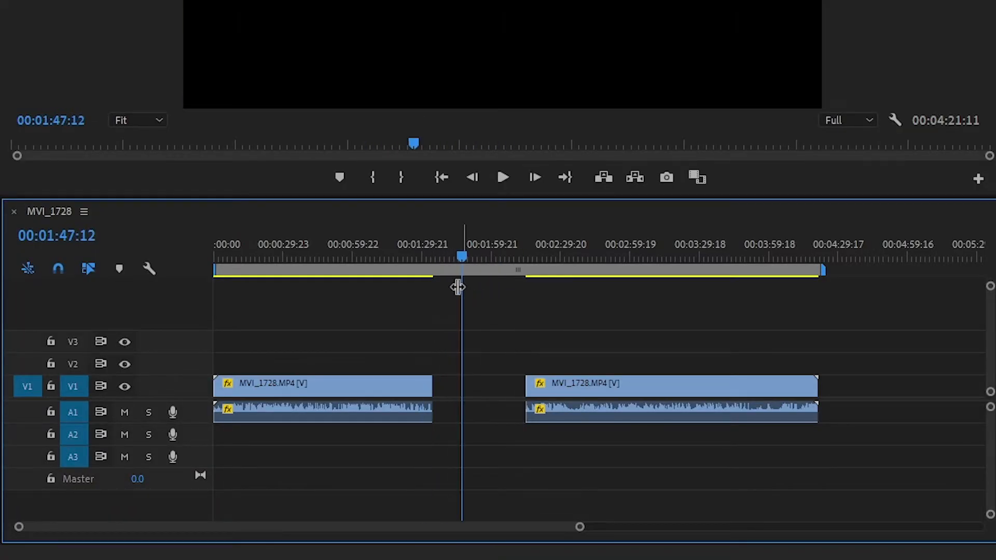
drag(613, 392, 521, 394)
drag(459, 254, 426, 262)
key(ctrl+z)
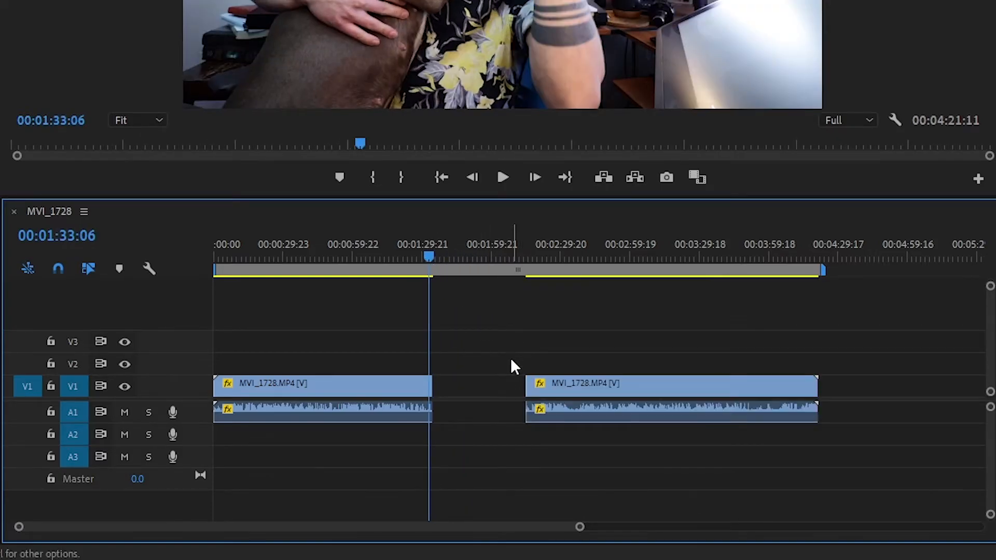
Delete the empty gap between the two MVI_1728.MP4 clips so the second clip closes up to the first
click(493, 389)
click(527, 396)
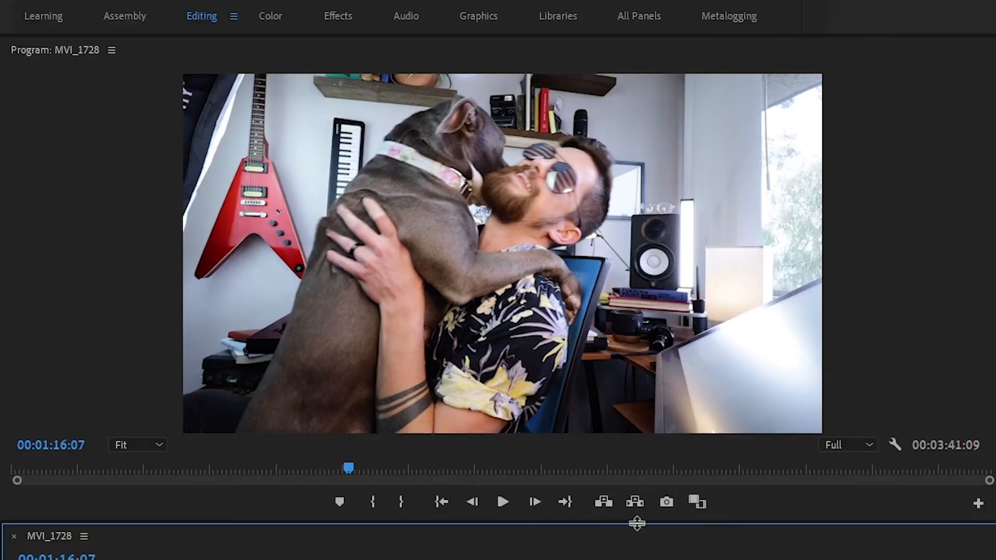
Try Export Frame, and use Comparison View to compare the frame at 00:01:16:07 with reference frames from around 00:00:51:03 onward
click(666, 499)
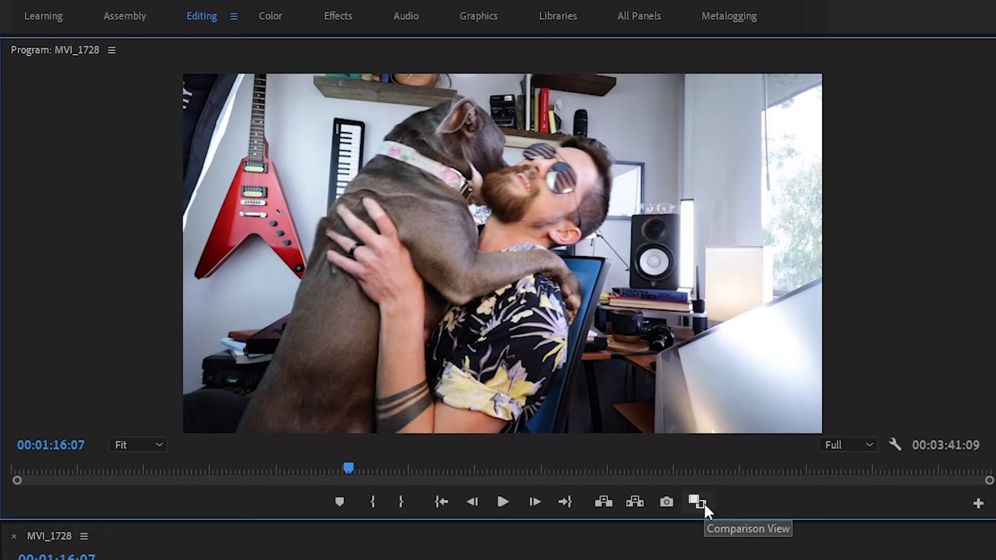
click(706, 503)
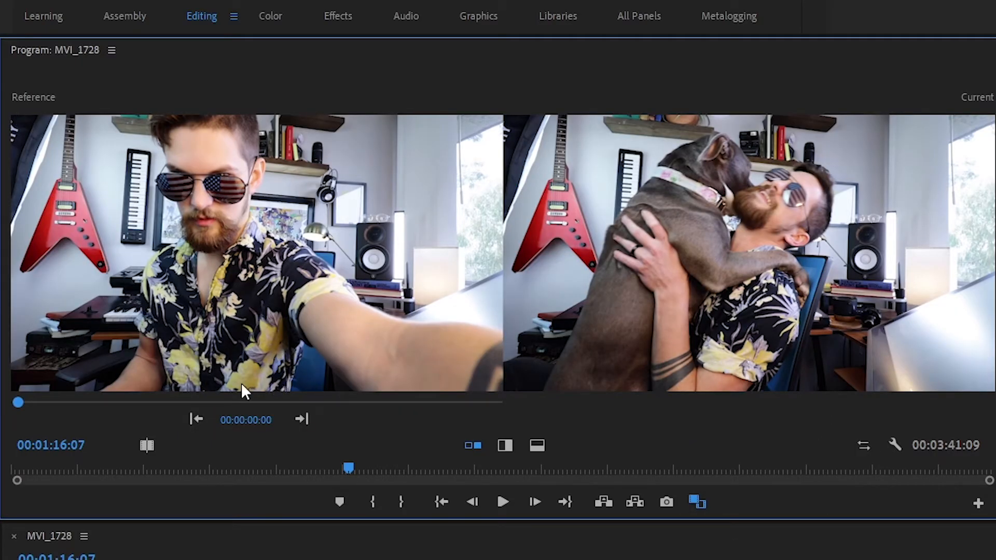
drag(27, 402, 130, 401)
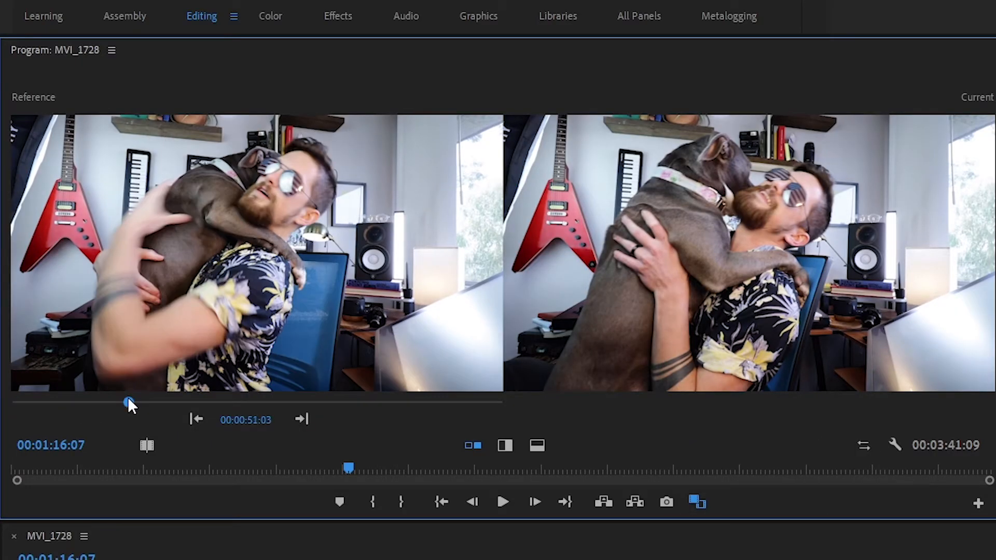
click(215, 402)
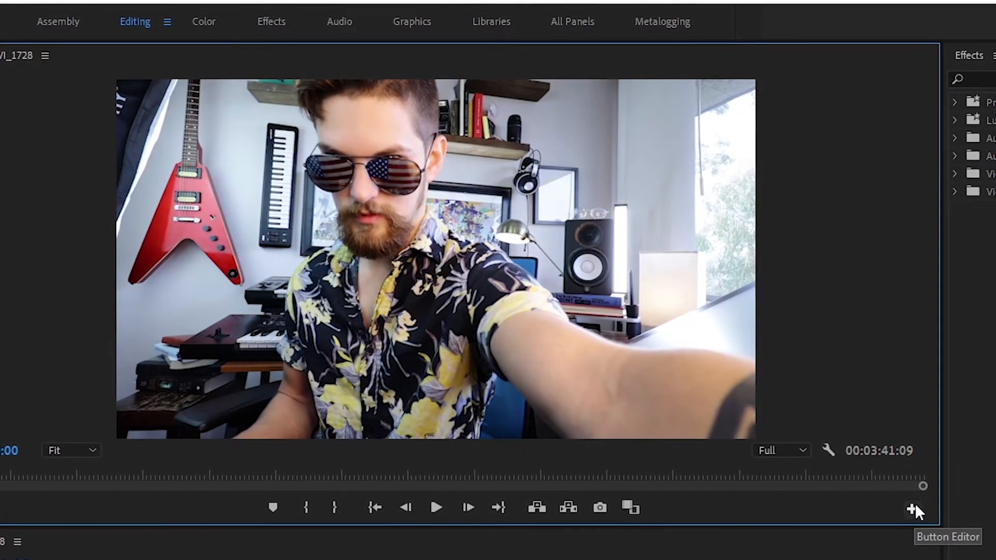
Open the Program monitor's Button Editor, and try another zoom level before returning the monitor to Fit
click(912, 509)
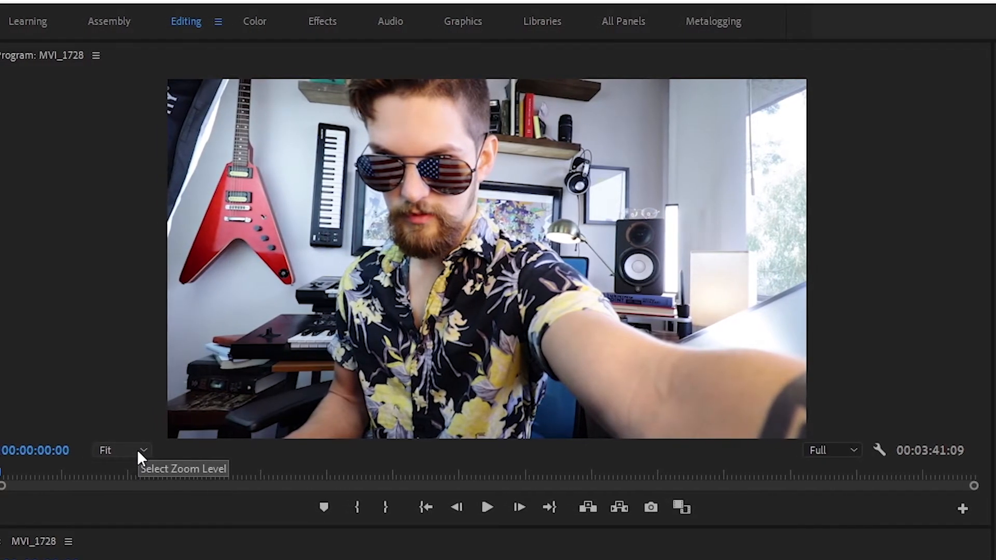
click(139, 451)
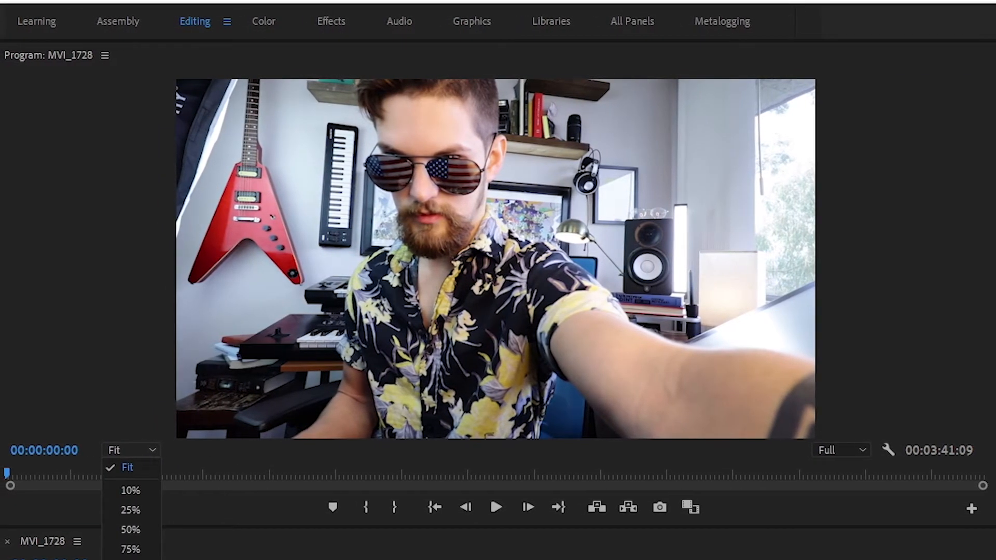
click(138, 559)
click(143, 488)
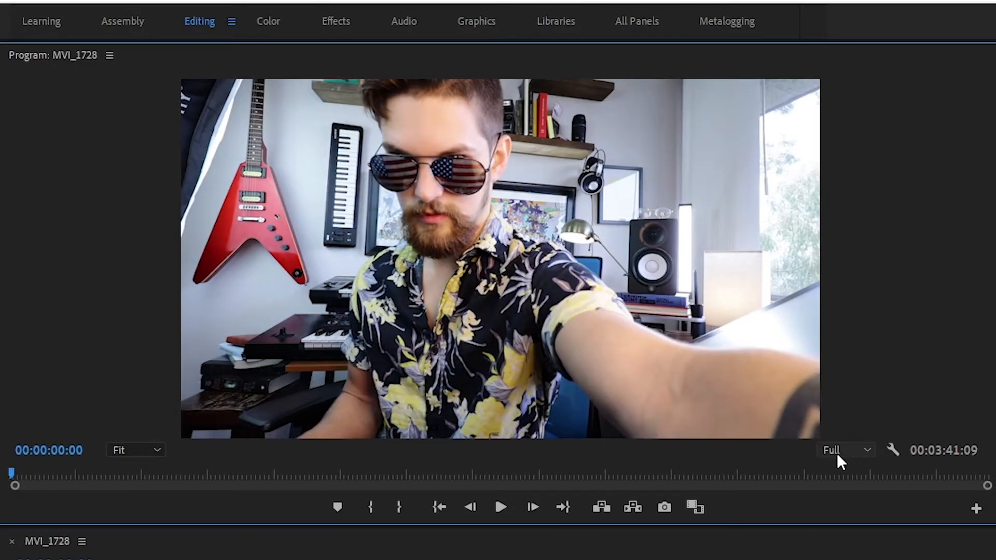
Try playing the clip with the Program monitor's playback resolution lowered to 1/4, and return the resolution to Full
click(860, 450)
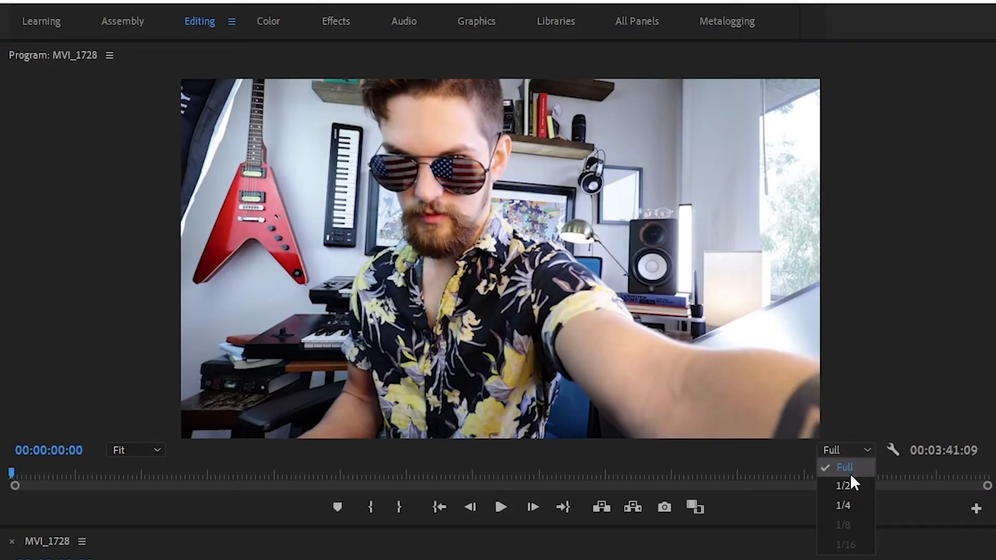
click(852, 486)
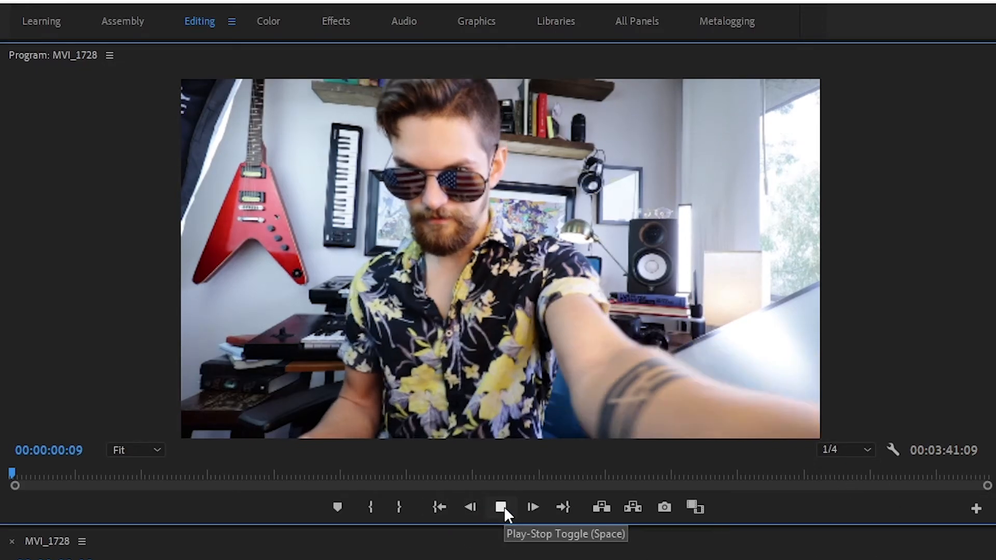
click(857, 451)
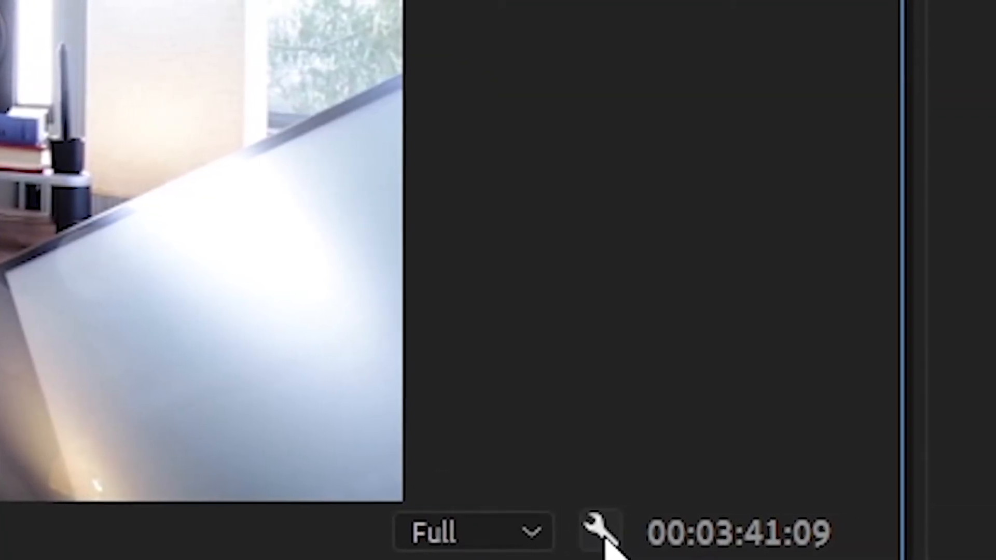
Look over the Paused Resolution options in the Program monitor's settings, and turn on Safe Margins over the video
click(615, 531)
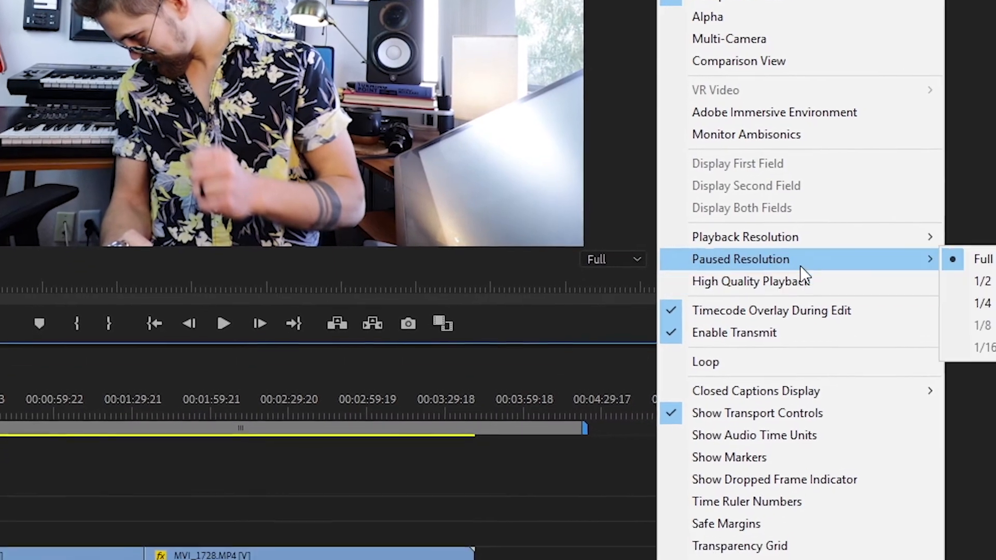
mouse_move(841, 324)
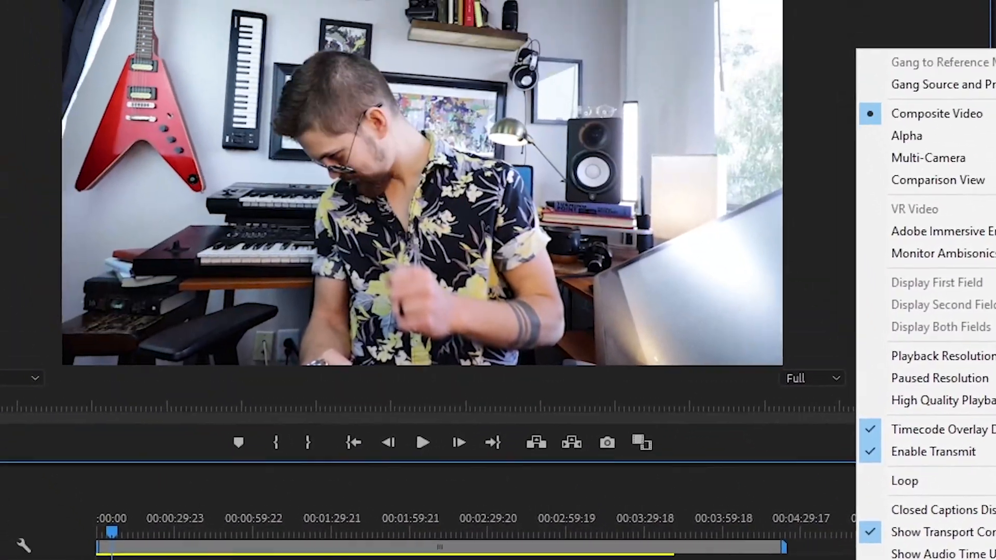
click(747, 365)
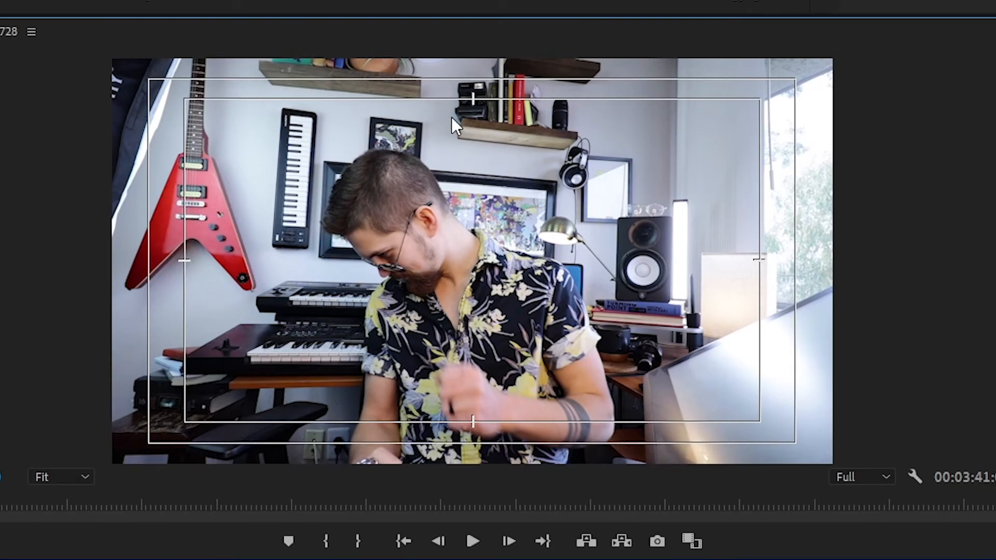